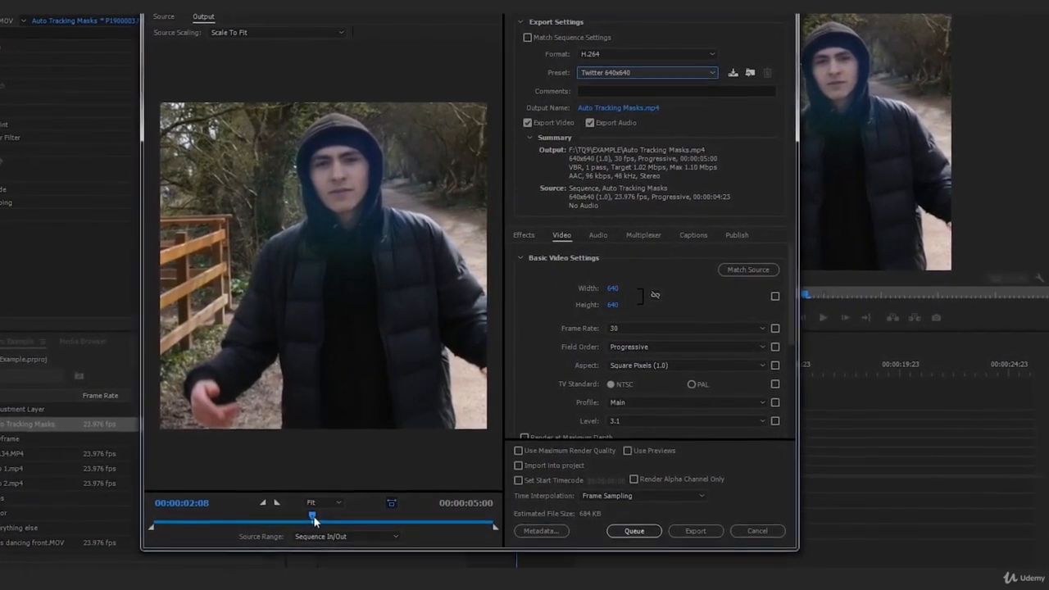
Step: Scrub through and play back the sequence to review the clip
{"action": "left_click_drag", "start_coordinate": [317, 513], "coordinate": [151, 523]}
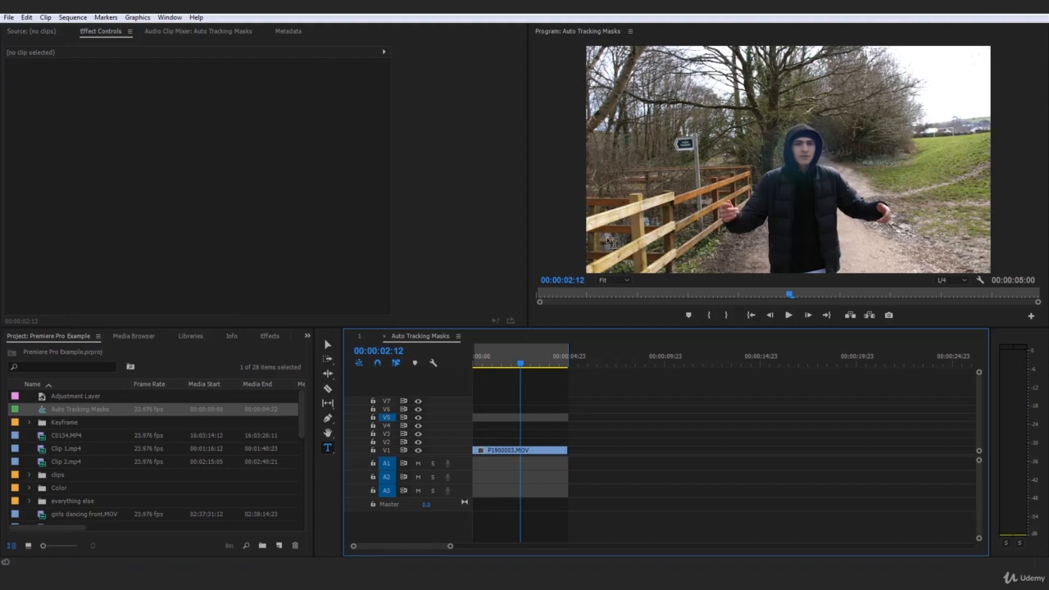
{"action": "left_click_drag", "start_coordinate": [518, 359], "coordinate": [521, 359]}
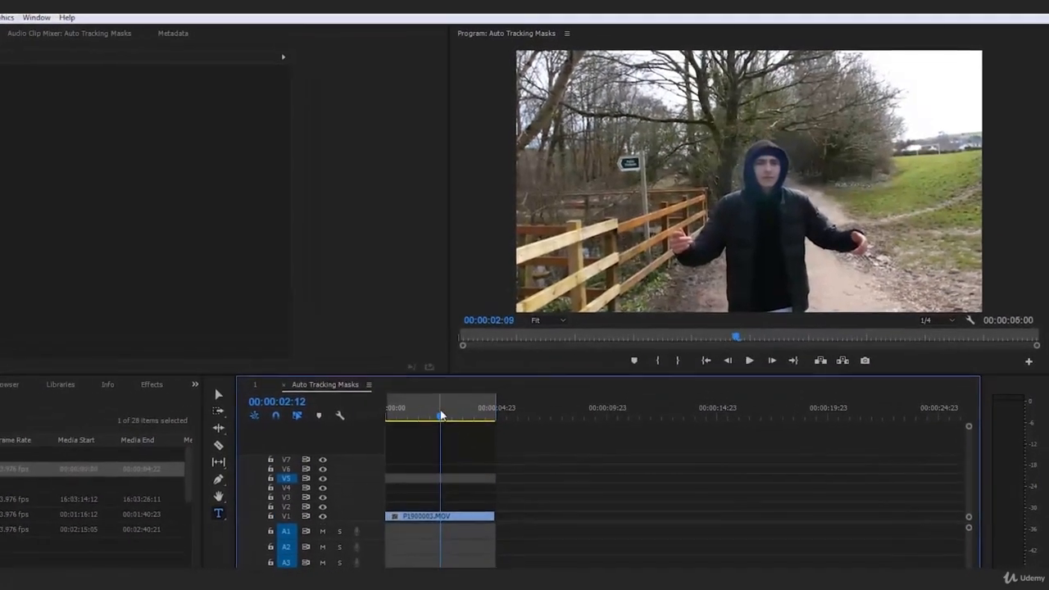
{"action": "left_click_drag", "start_coordinate": [441, 416], "coordinate": [384, 416]}
{"action": "key", "text": "space"}
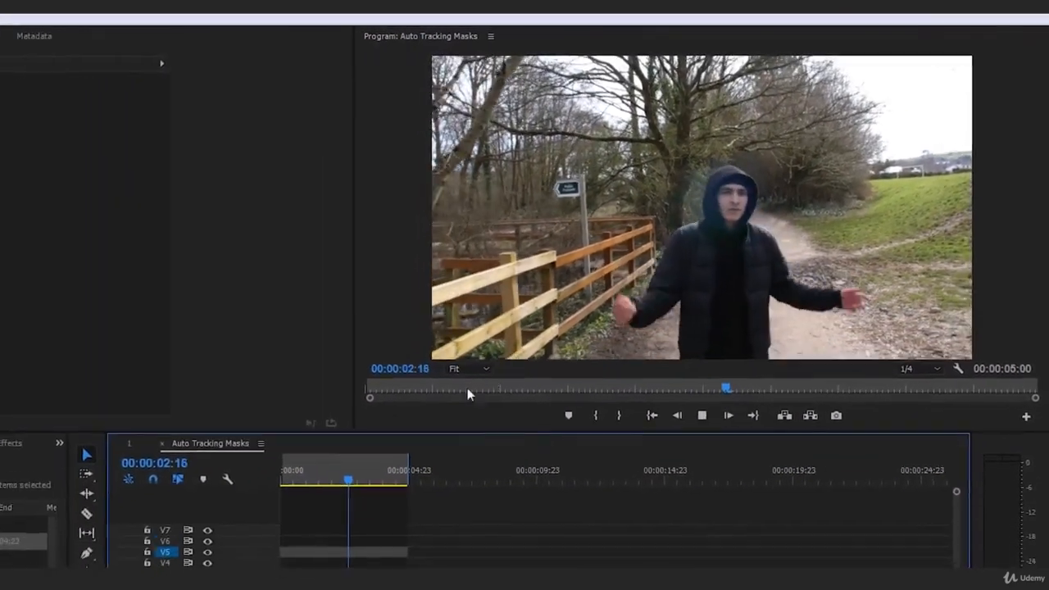
{"action": "left_click_drag", "start_coordinate": [246, 528], "coordinate": [175, 539]}
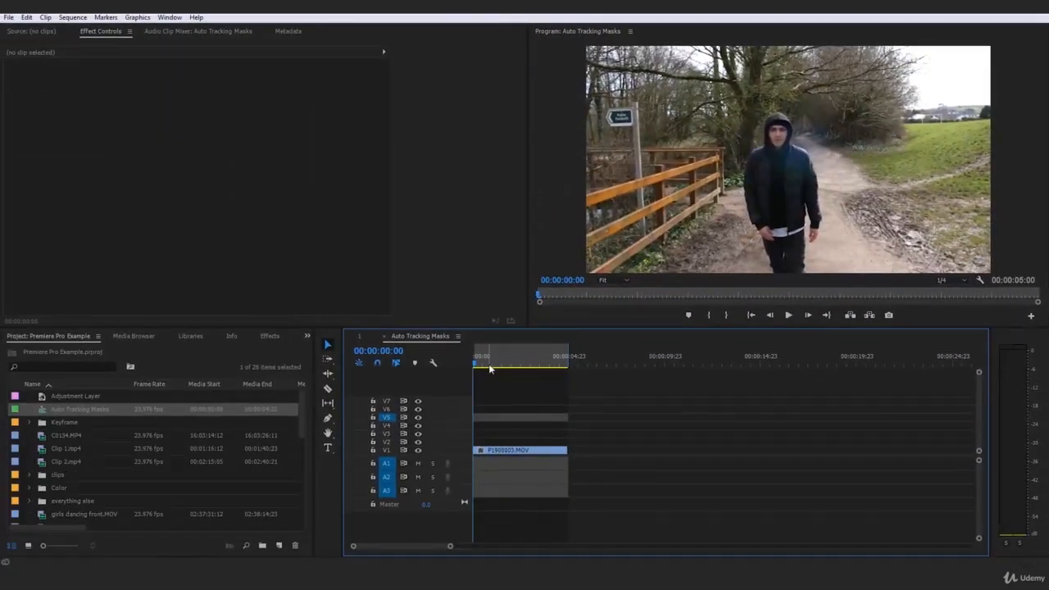
{"action": "left_click", "coordinate": [567, 365]}
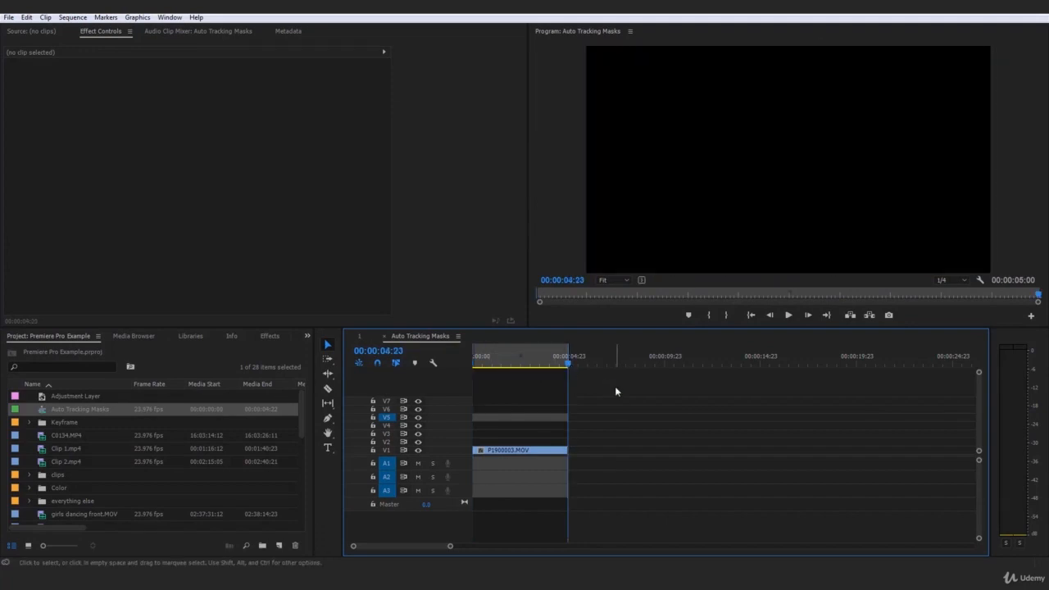
{"action": "key", "text": "space"}
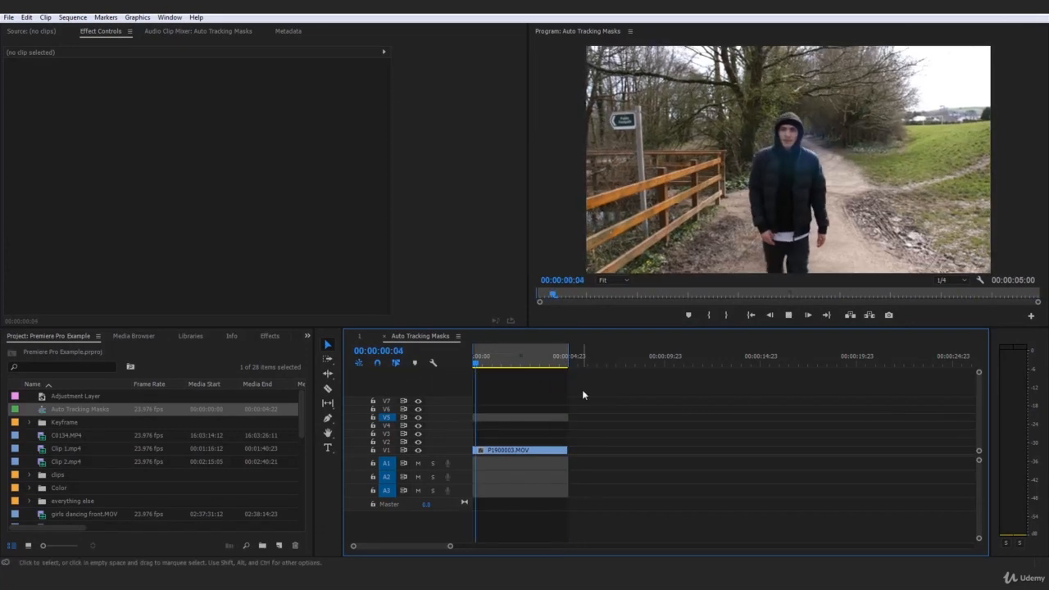
{"action": "left_click_drag", "start_coordinate": [519, 363], "coordinate": [439, 368]}
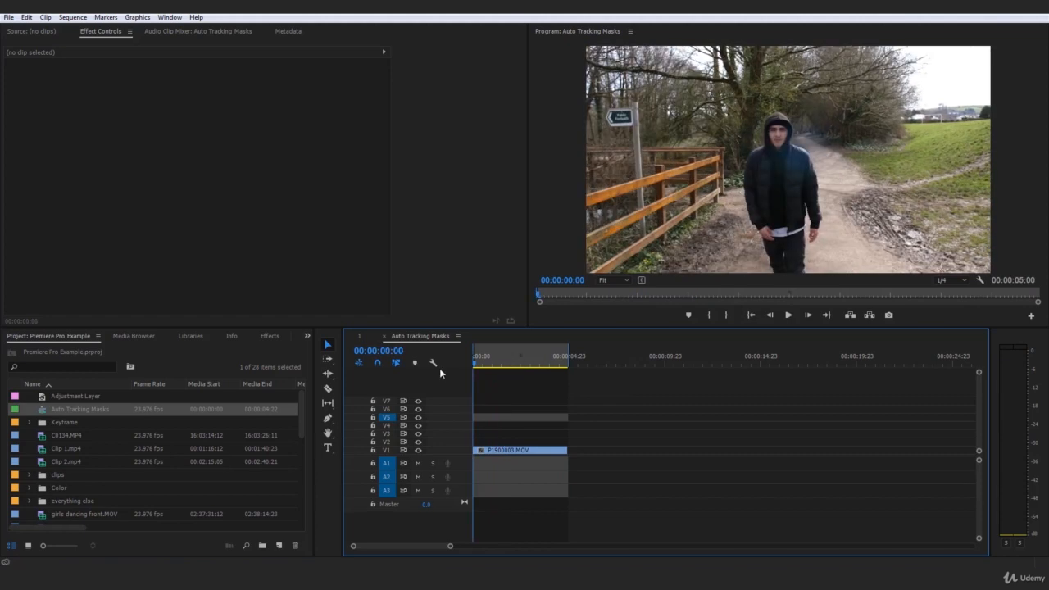
Step: Render the sequence from in to out and return the playhead to the start
{"action": "left_click", "coordinate": [74, 17]}
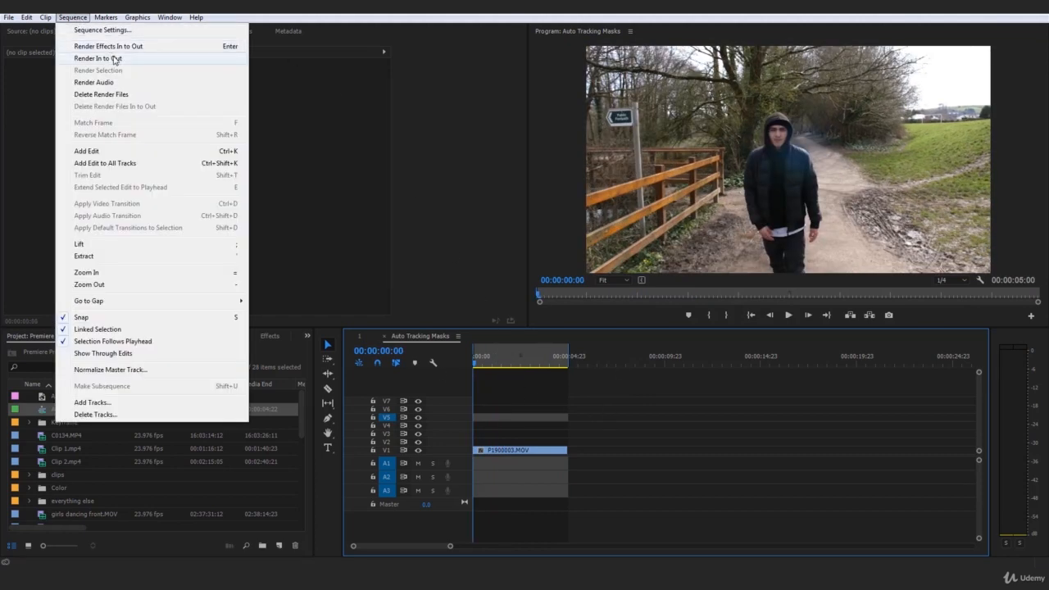
{"action": "left_click", "coordinate": [115, 58]}
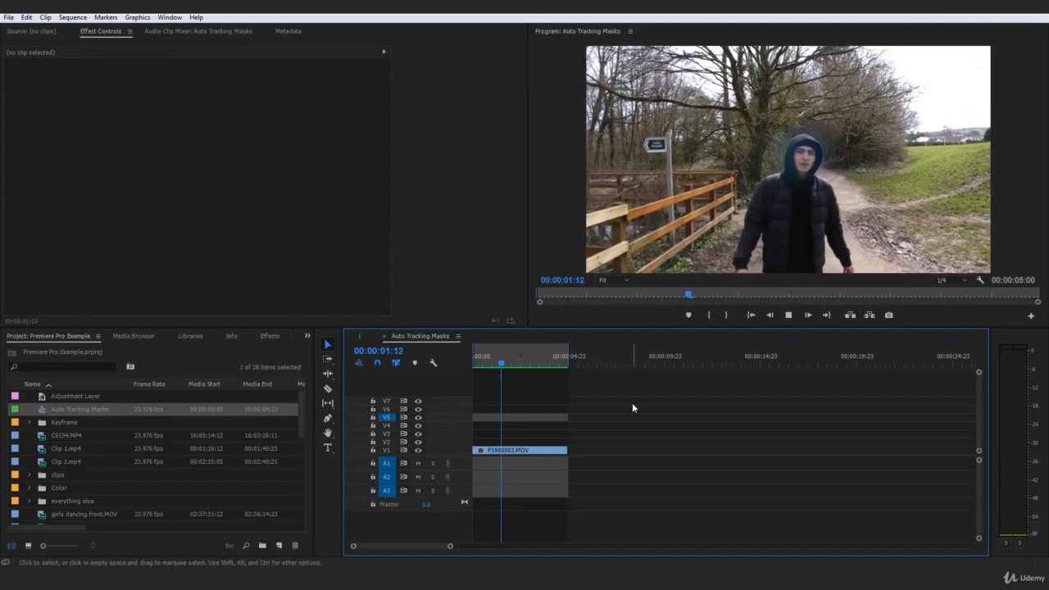
{"action": "left_click", "coordinate": [540, 365]}
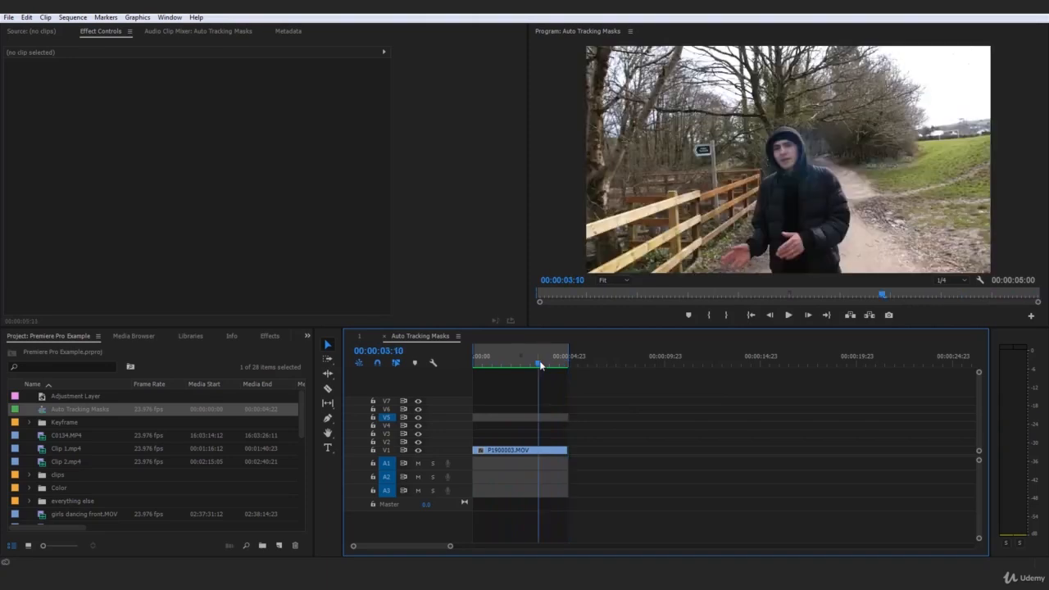
{"action": "key", "text": "Return"}
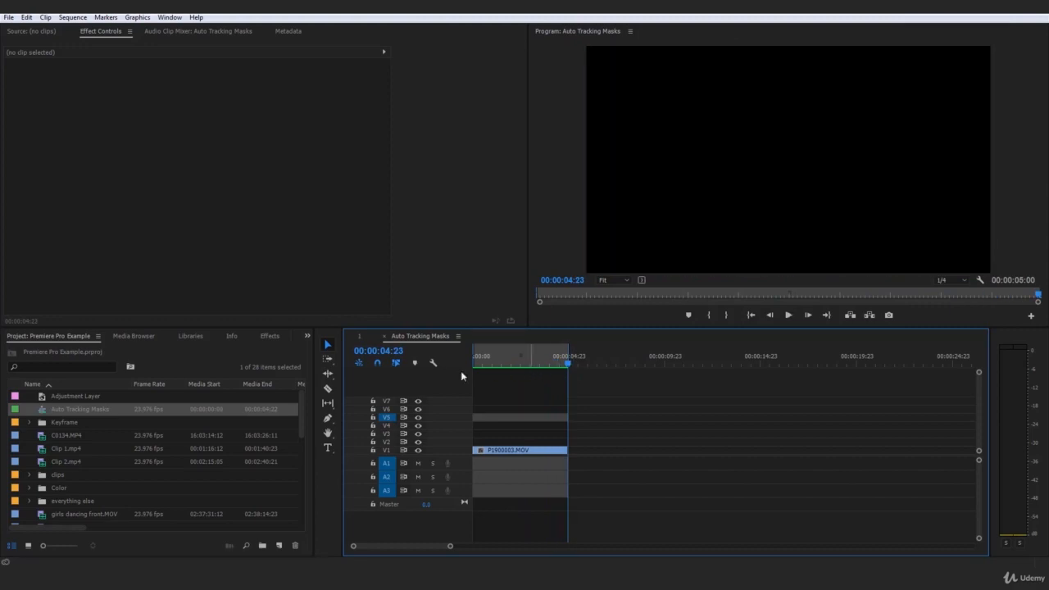
{"action": "key", "text": "Home"}
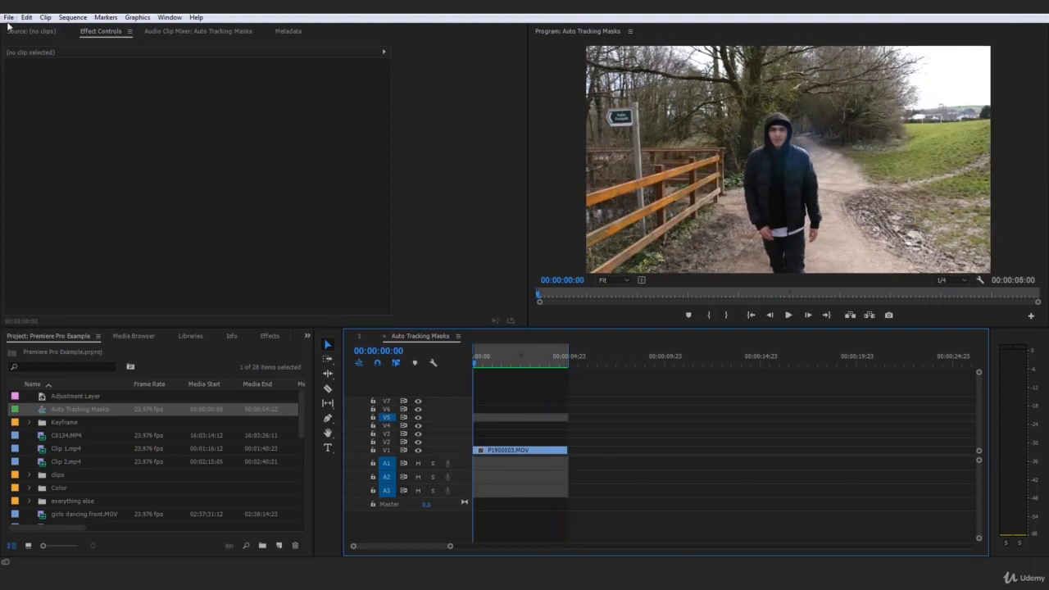
Step: Open the Export Media settings and set the format to H.264
{"action": "left_click", "coordinate": [8, 17]}
{"action": "mouse_move", "coordinate": [82, 326]}
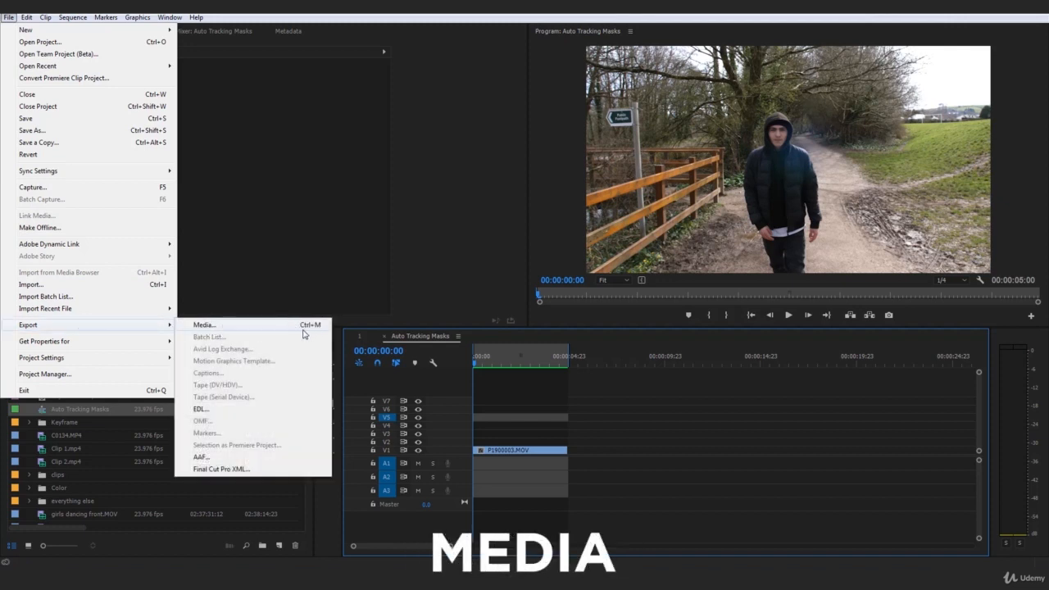
{"action": "left_click", "coordinate": [650, 401]}
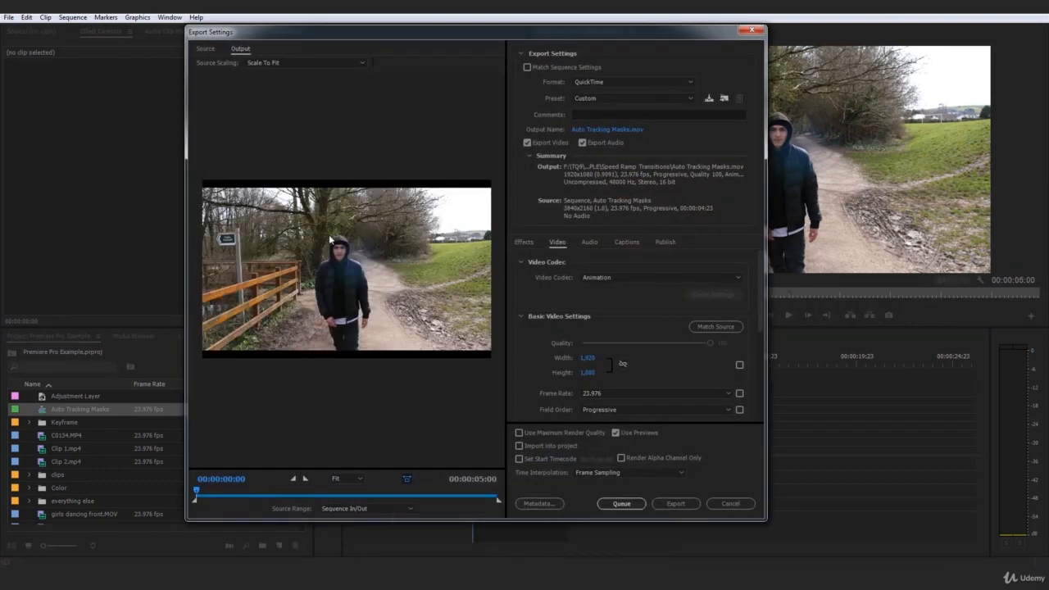
{"action": "left_click", "coordinate": [602, 83]}
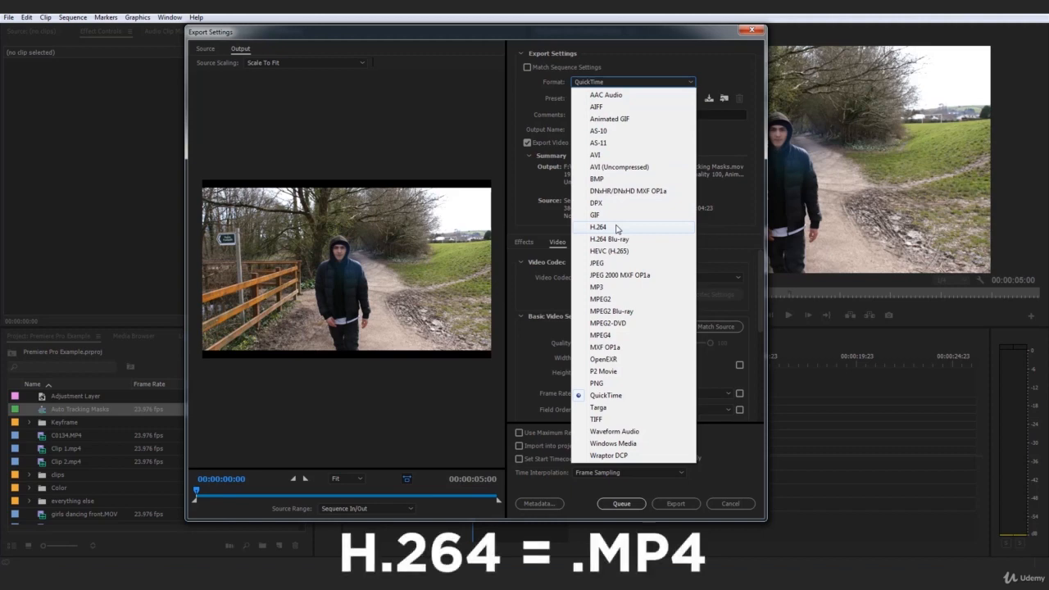
{"action": "left_click", "coordinate": [617, 228]}
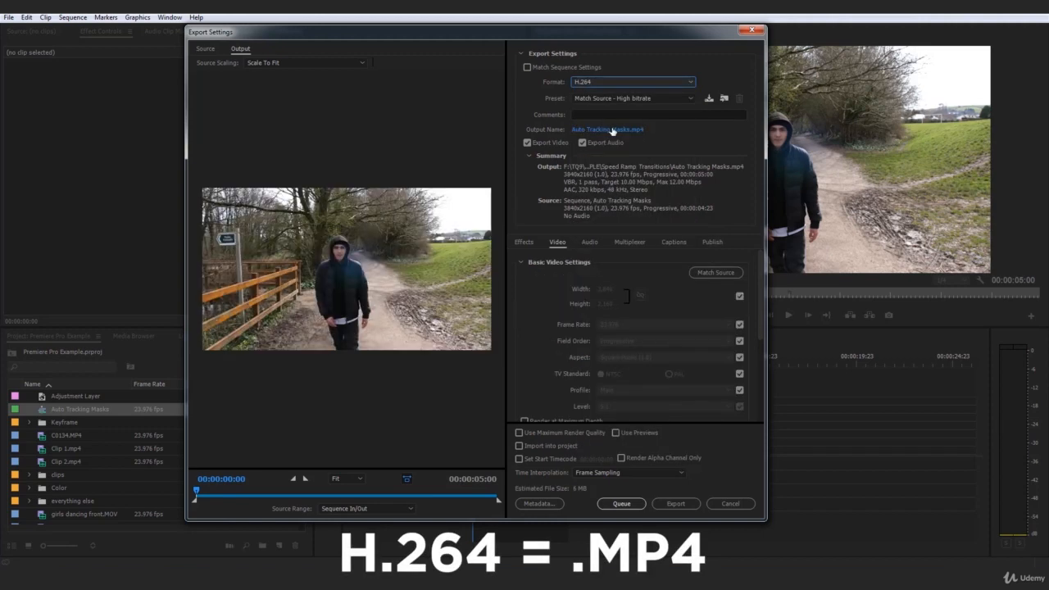
Step: Choose the YouTube 1080p HD export preset
{"action": "left_click", "coordinate": [632, 99]}
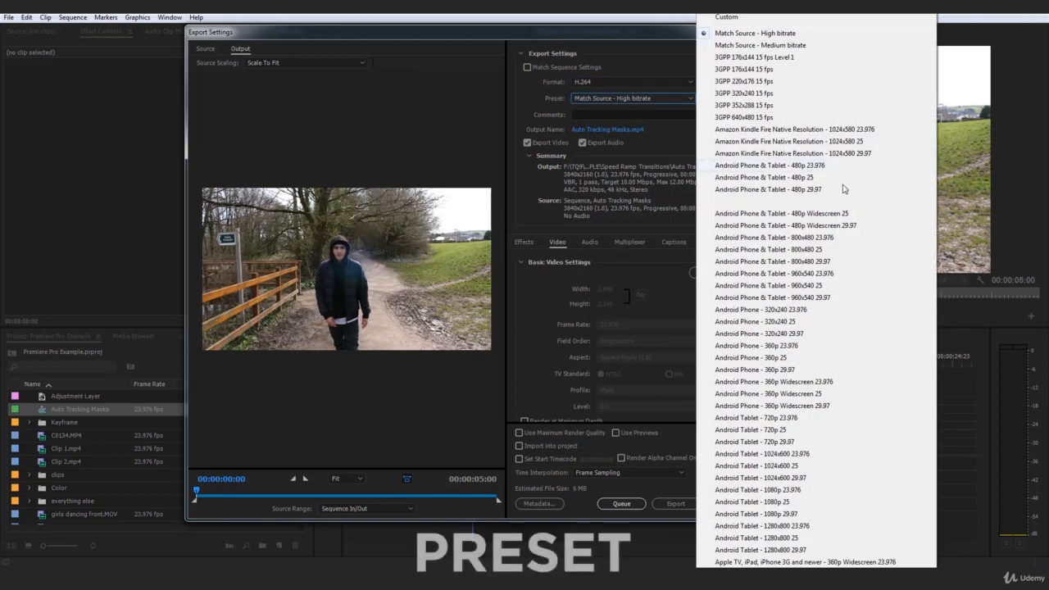
{"action": "scroll", "coordinate": [816, 287], "scroll_direction": "down", "scroll_amount": 2}
{"action": "scroll", "coordinate": [815, 287], "scroll_direction": "down", "scroll_amount": 10}
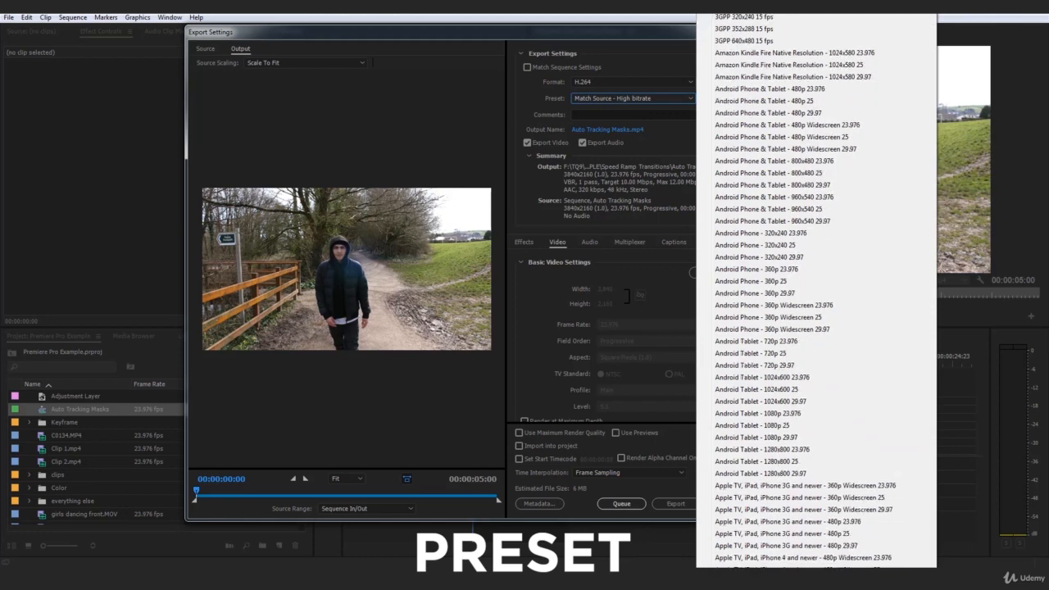
{"action": "scroll", "coordinate": [816, 287], "scroll_direction": "down", "scroll_amount": 13}
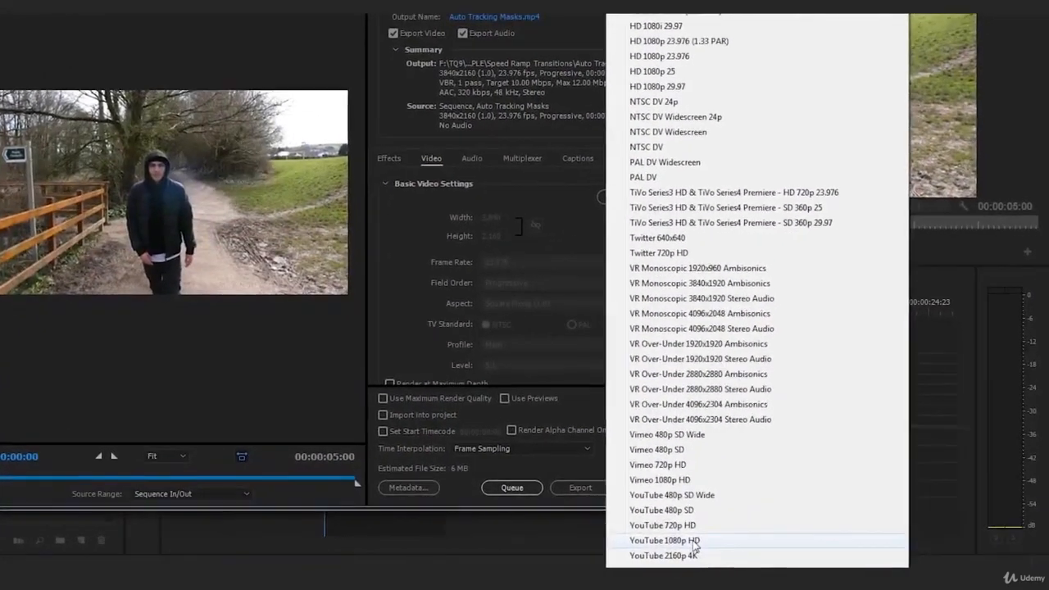
{"action": "left_click", "coordinate": [707, 544]}
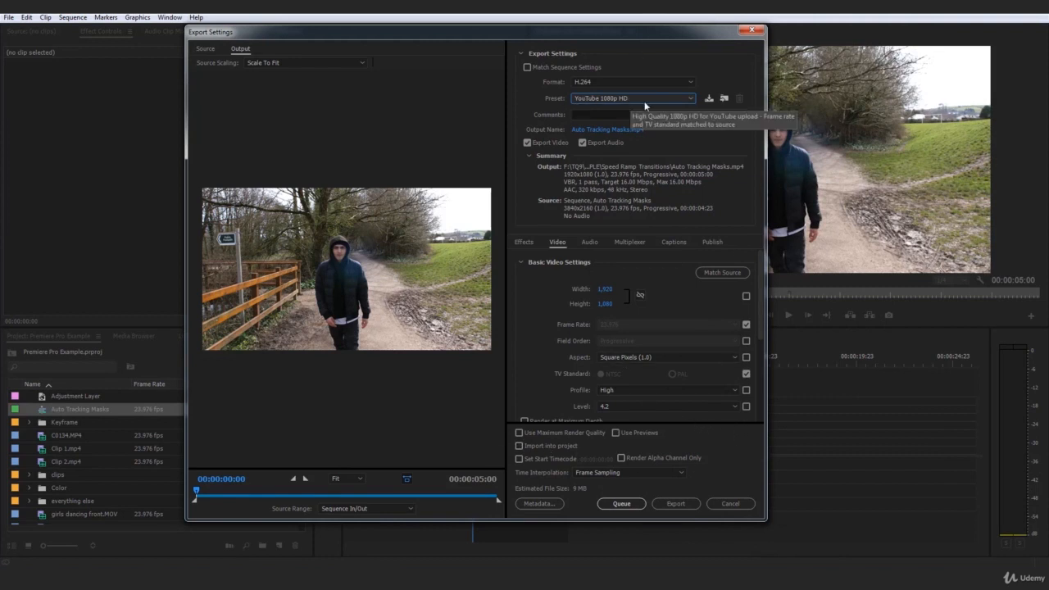
Step: Enable Render at Maximum Depth, Use Maximum Render Quality and Use Previews
{"action": "scroll", "coordinate": [759, 283], "scroll_direction": "down", "scroll_amount": 3}
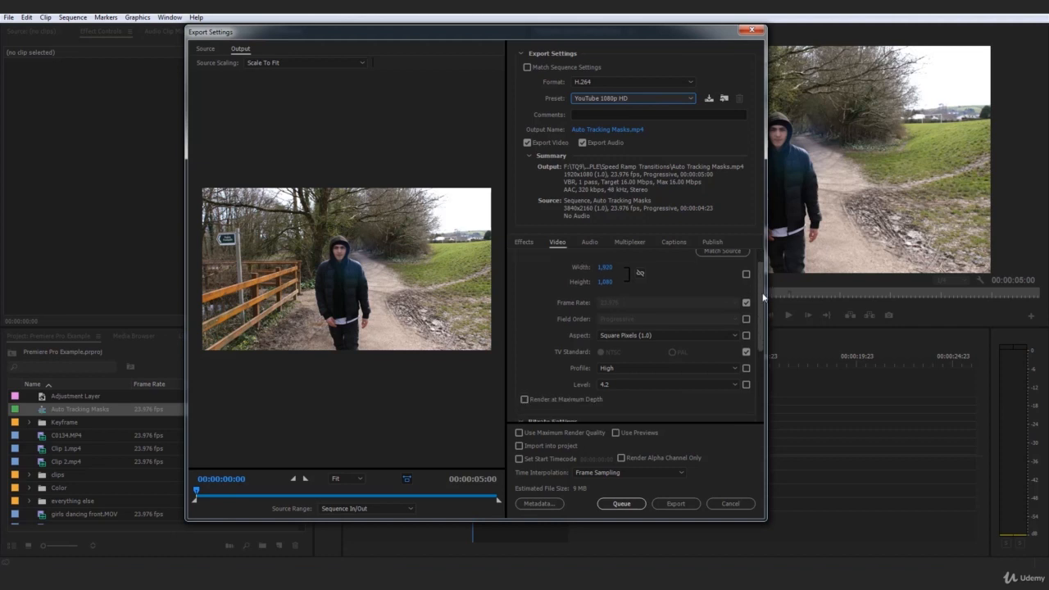
{"action": "left_click", "coordinate": [565, 349]}
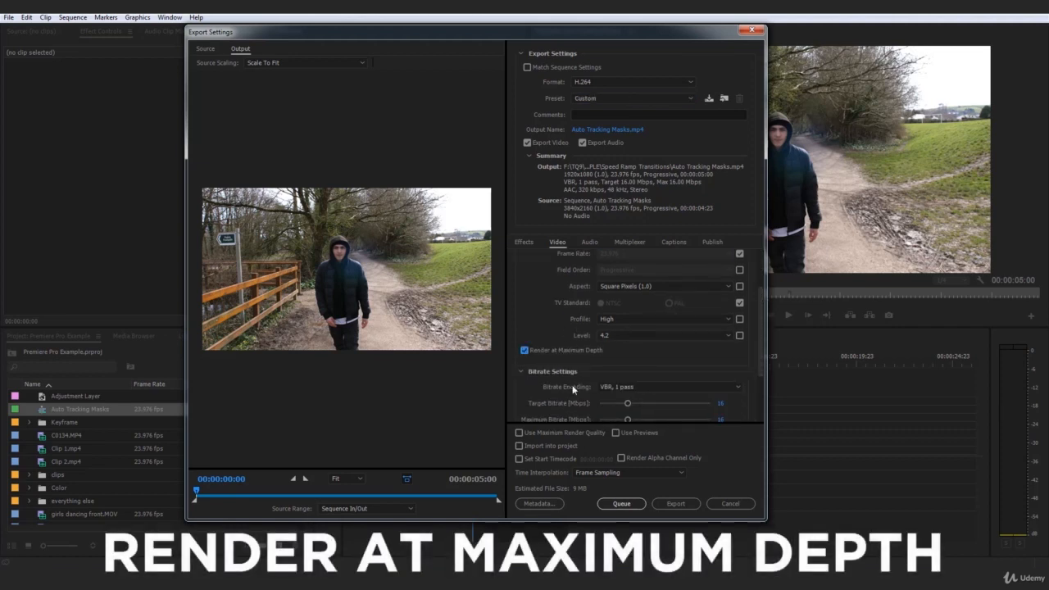
{"action": "left_click", "coordinate": [583, 433]}
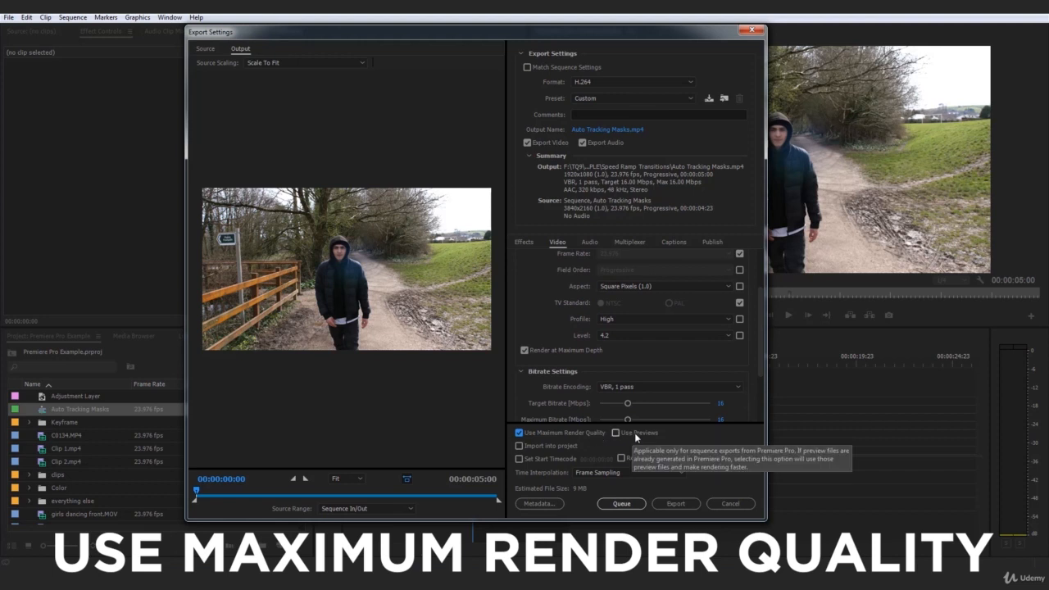
{"action": "left_click", "coordinate": [634, 433]}
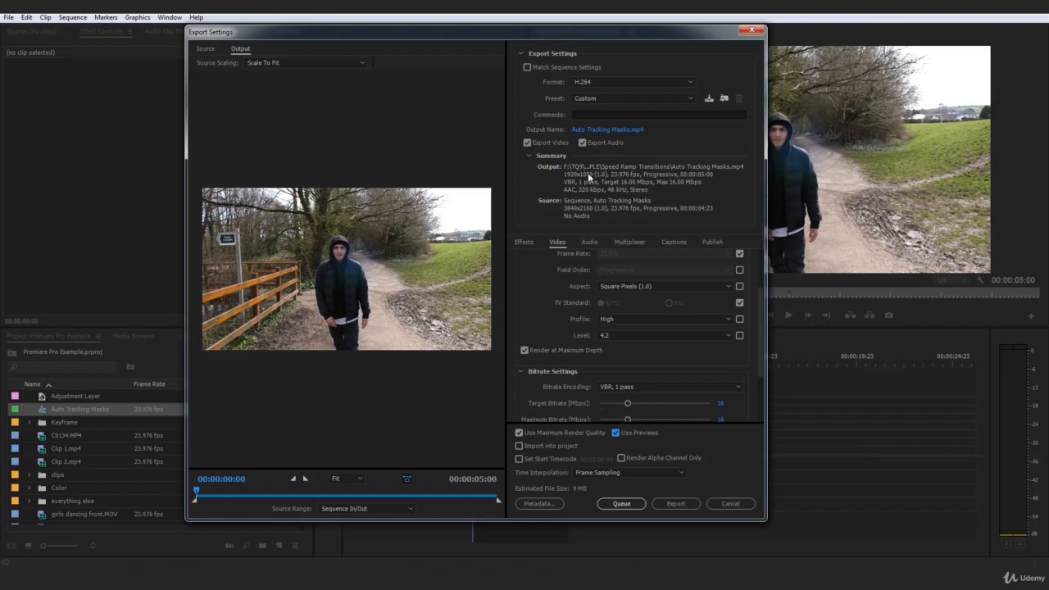
Step: Set the output to the EXAMPLE folder with the file name YouTube Exercise Export
{"action": "left_click", "coordinate": [623, 133]}
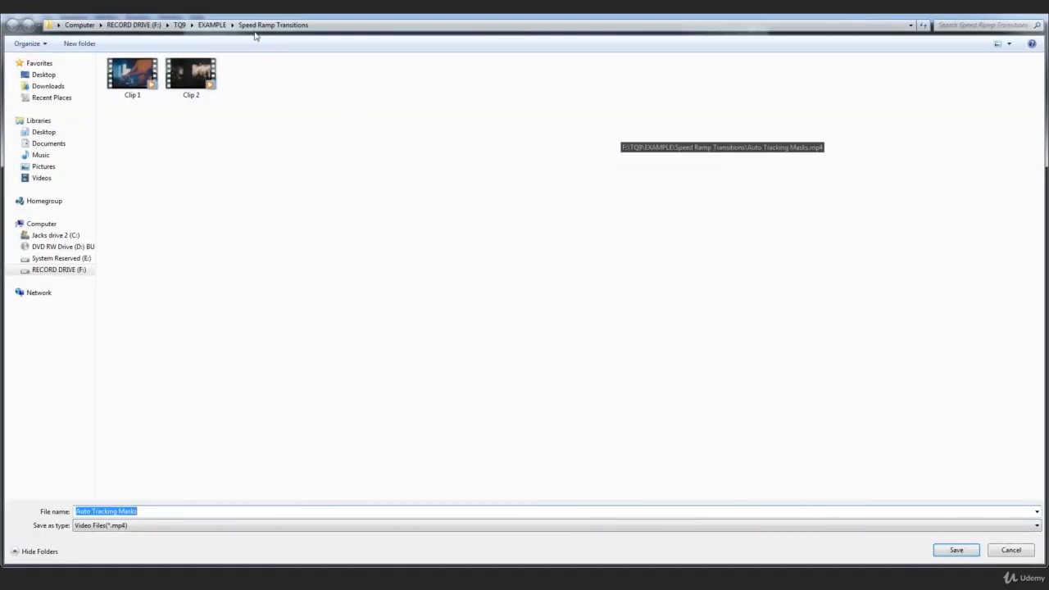
{"action": "left_click", "coordinate": [216, 29]}
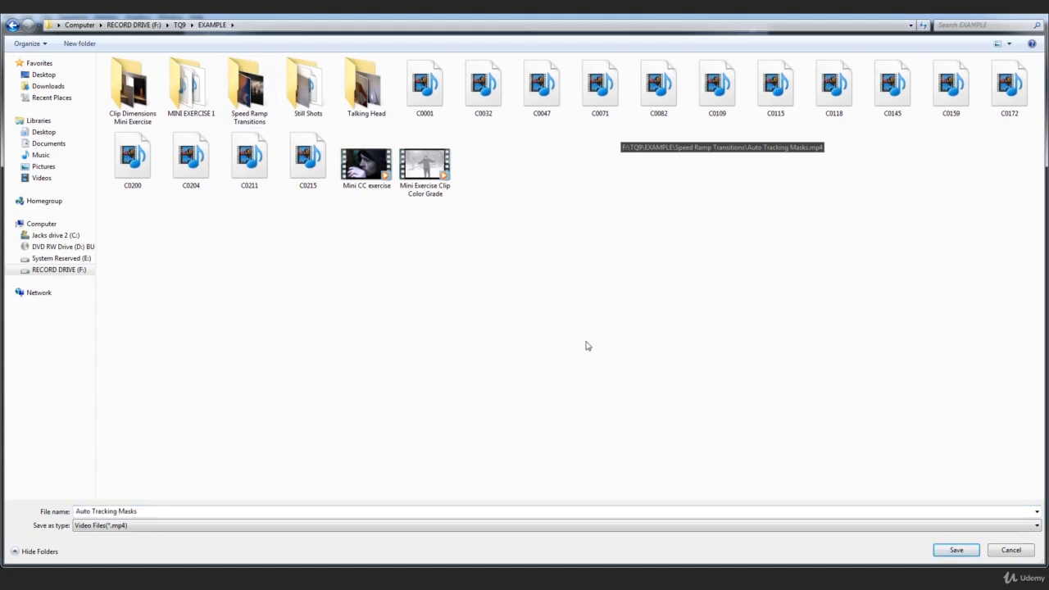
{"action": "left_click", "coordinate": [204, 512]}
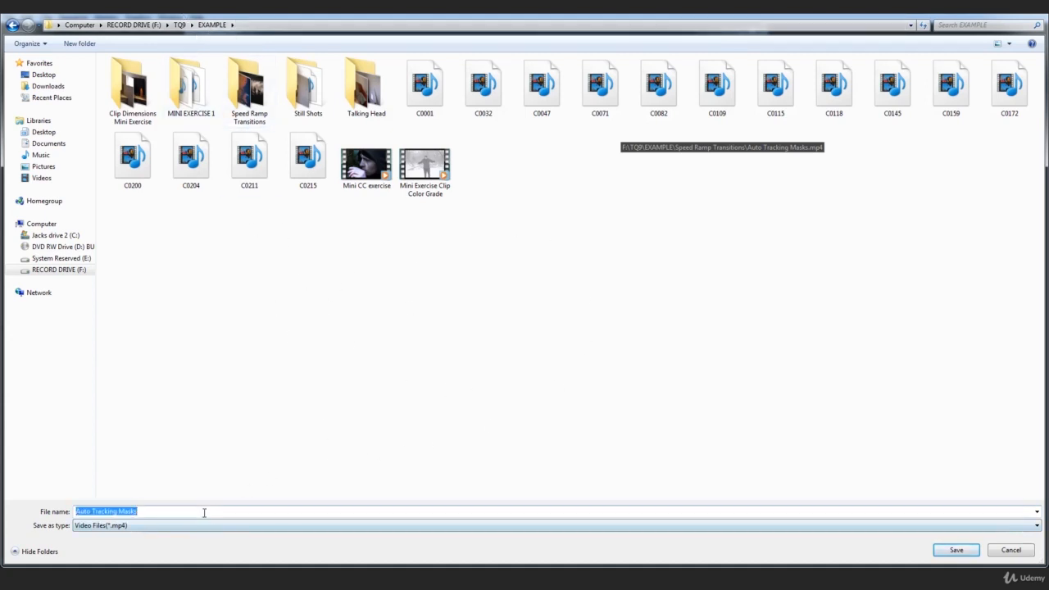
{"action": "type", "text": "Y"}
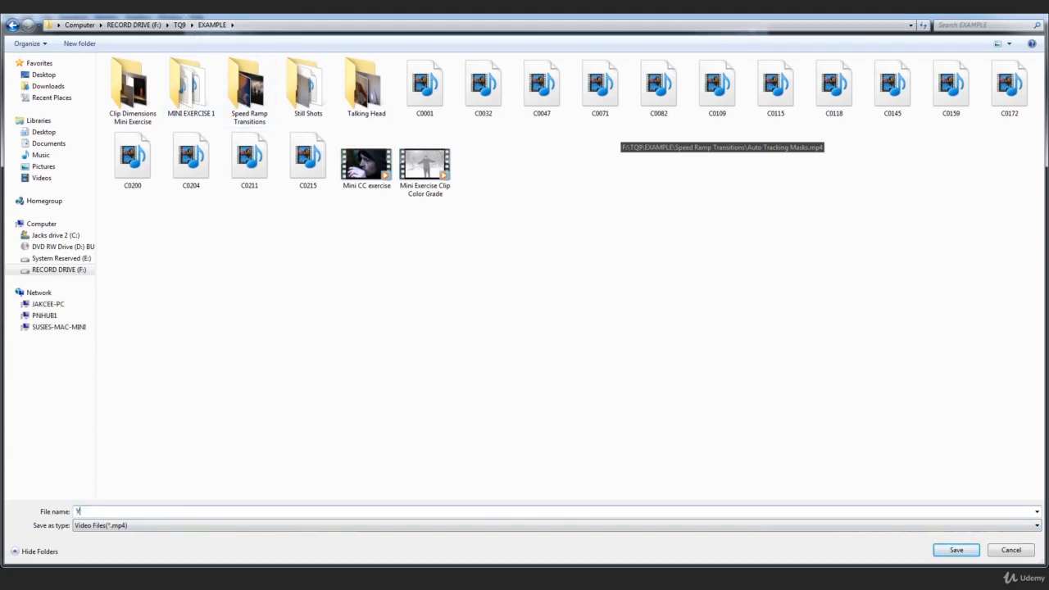
{"action": "type", "text": "ouTube Exercise Export"}
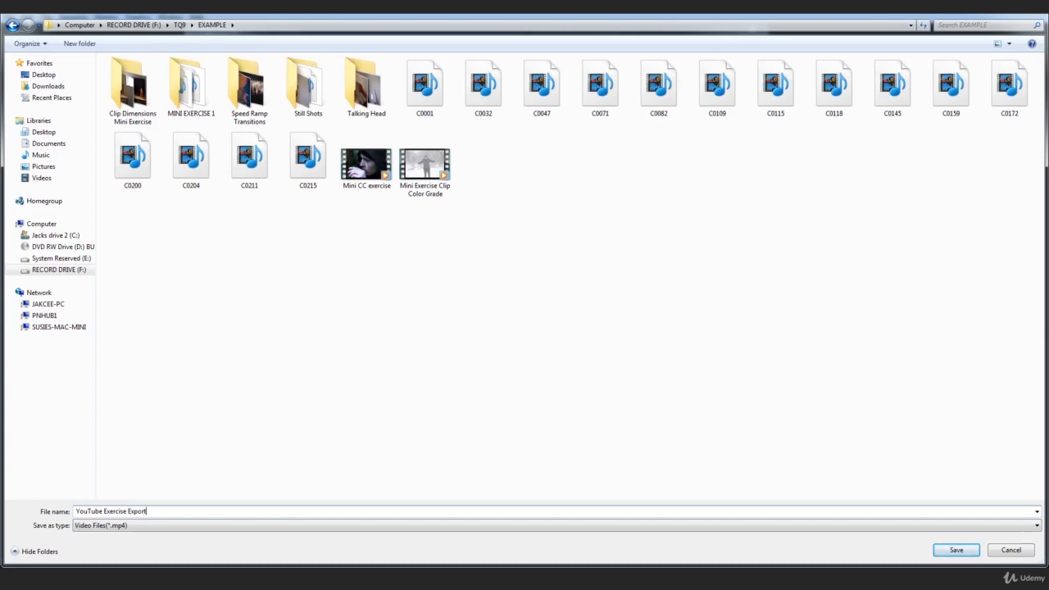
{"action": "key", "text": "Return"}
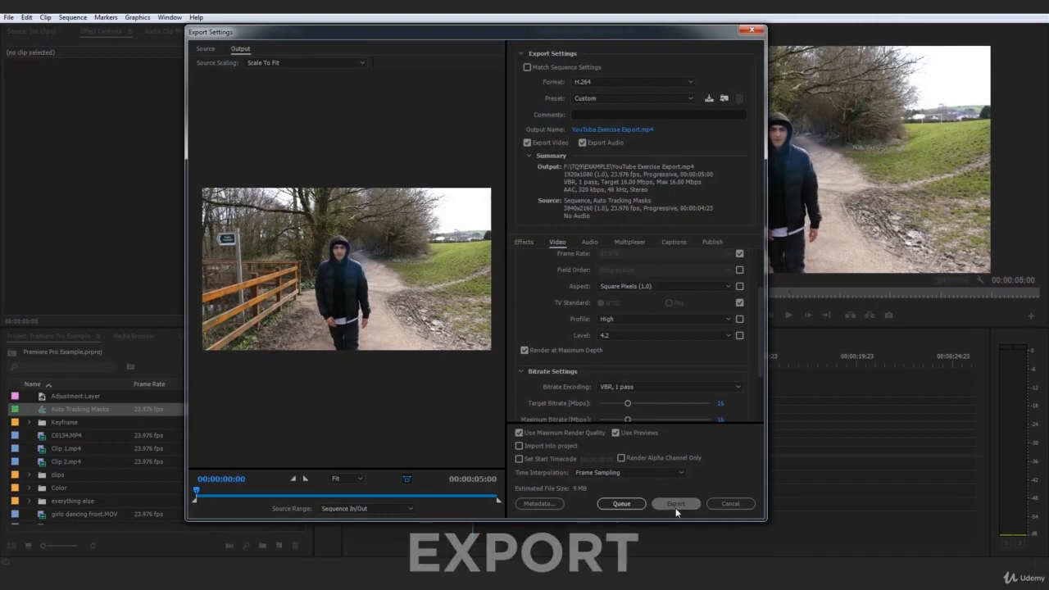
Step: Export the video and locate the exported file in the TQ9 EXAMPLE folder on the record drive
{"action": "left_click", "coordinate": [676, 504]}
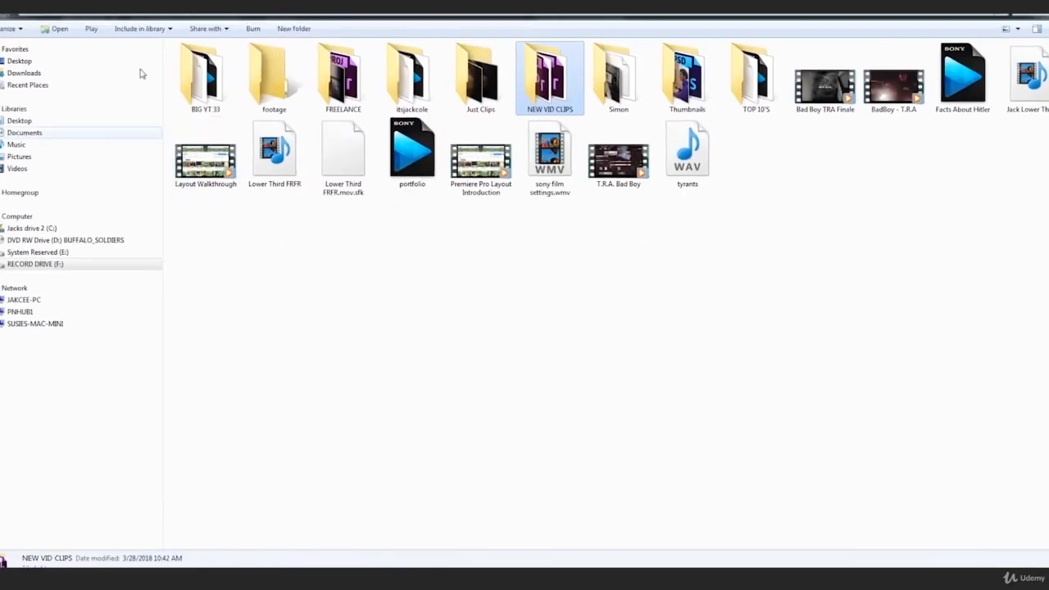
{"action": "left_click", "coordinate": [36, 264]}
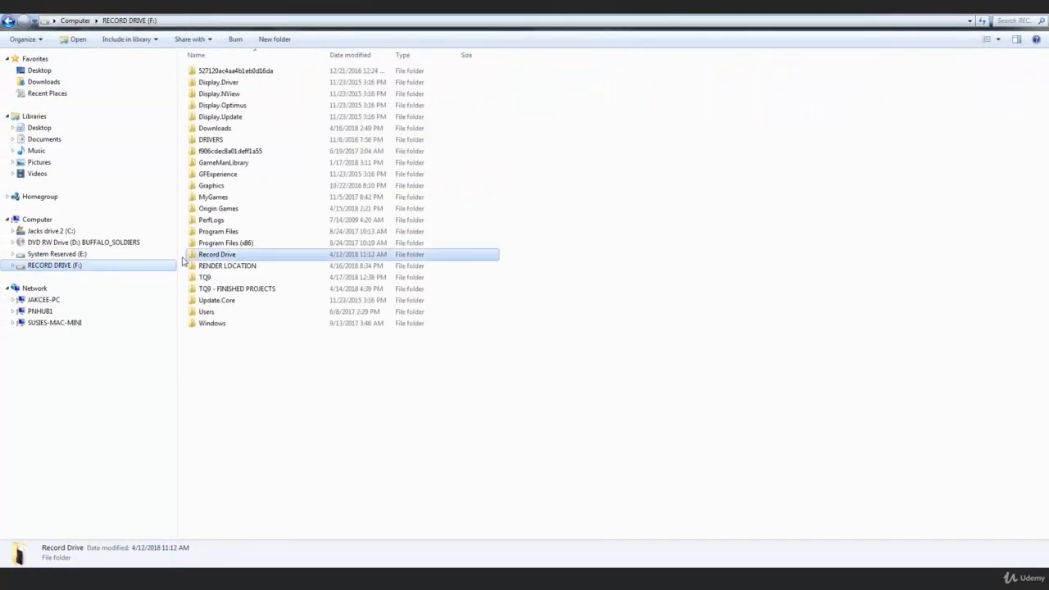
{"action": "double_click", "coordinate": [231, 278]}
{"action": "double_click", "coordinate": [544, 88]}
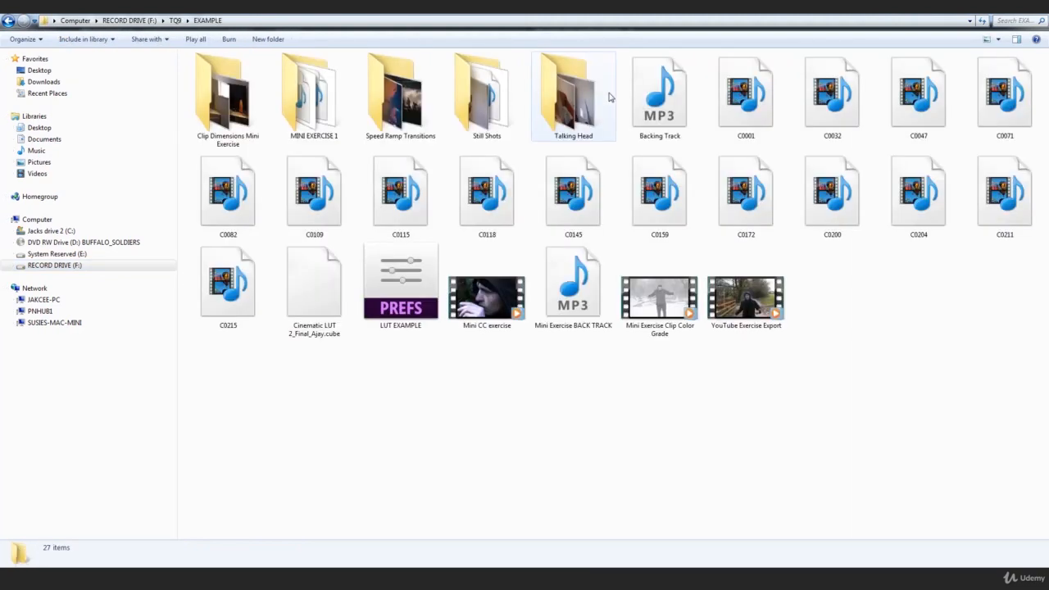
{"action": "left_click", "coordinate": [758, 327]}
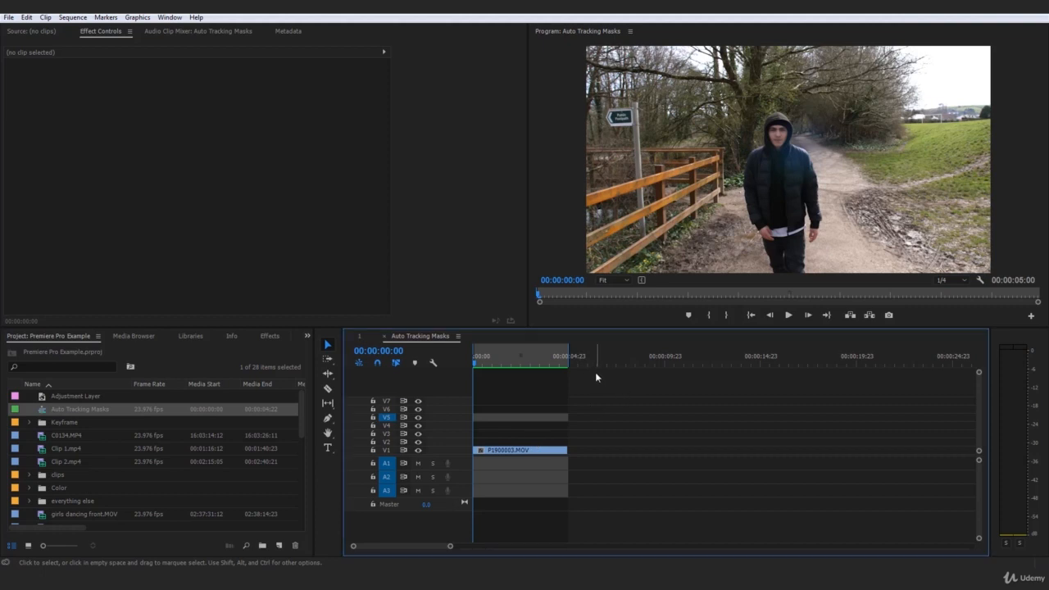
{"action": "left_click", "coordinate": [492, 361]}
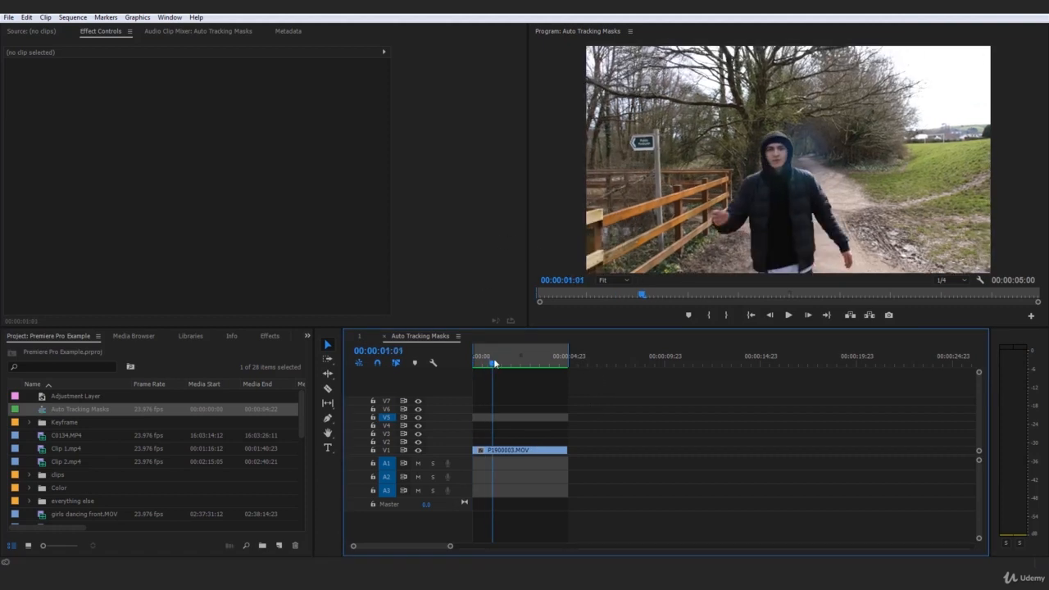
{"action": "left_click_drag", "start_coordinate": [494, 362], "coordinate": [470, 363]}
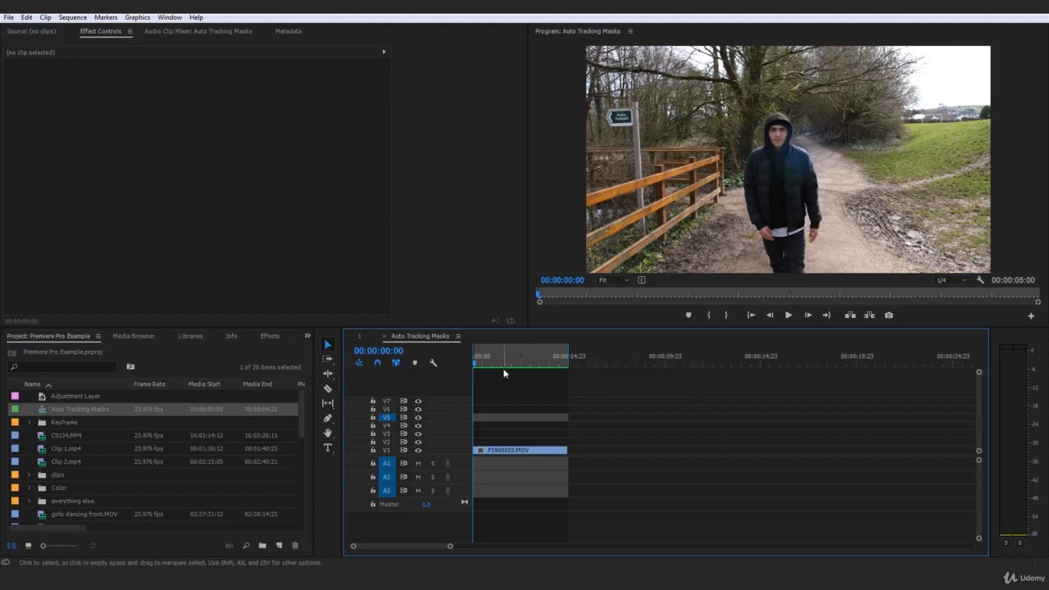
Step: Change the sequence frame size to 640 by 640 in Sequence Settings and accept deleting the previews
{"action": "left_click", "coordinate": [71, 18]}
{"action": "left_click", "coordinate": [96, 31]}
{"action": "left_click", "coordinate": [78, 20]}
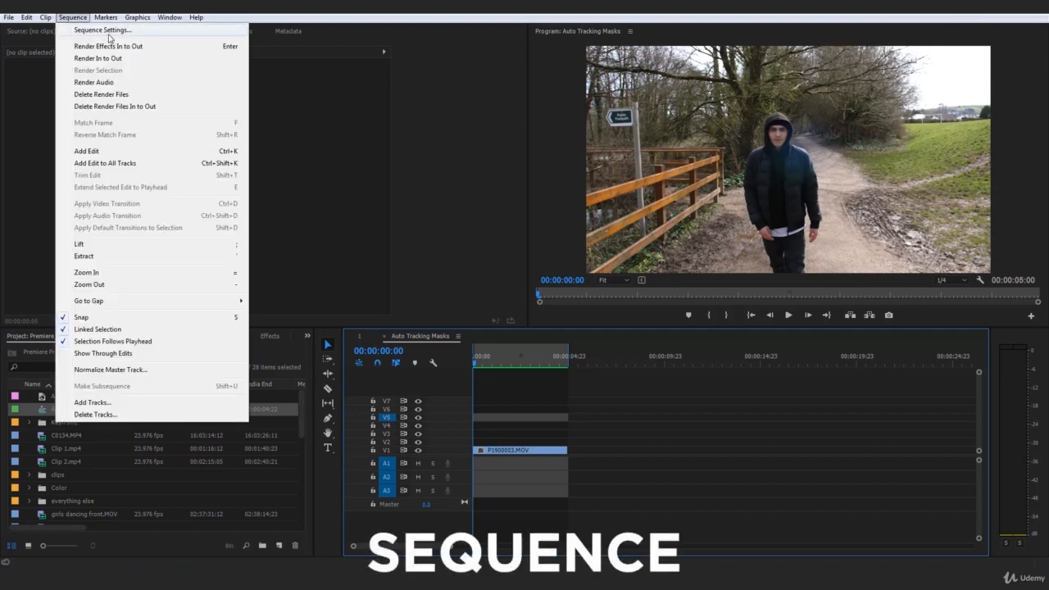
{"action": "left_click", "coordinate": [108, 31]}
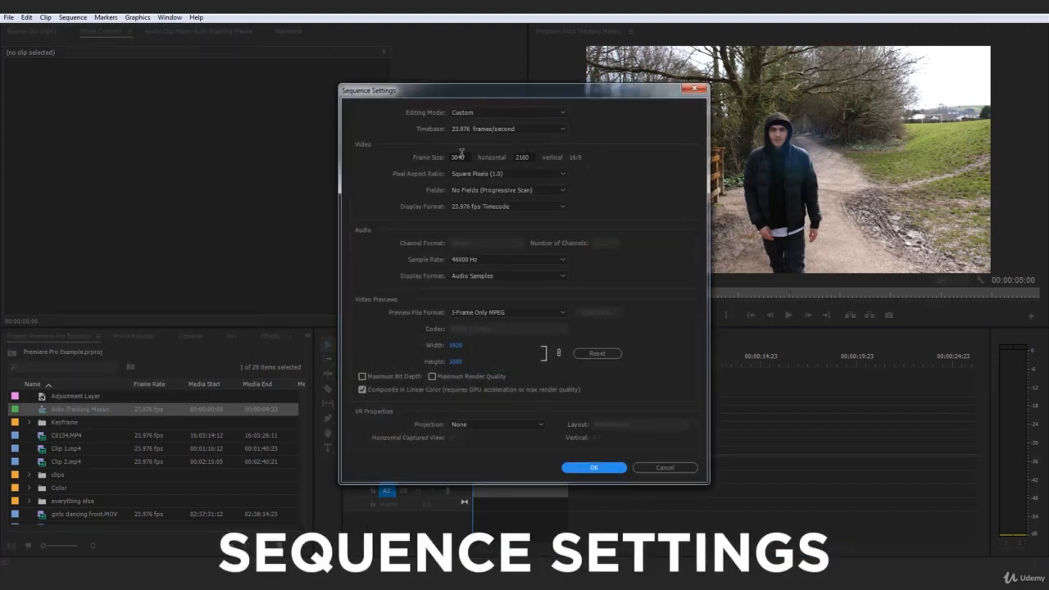
{"action": "left_click", "coordinate": [458, 157]}
{"action": "type", "text": "64"}
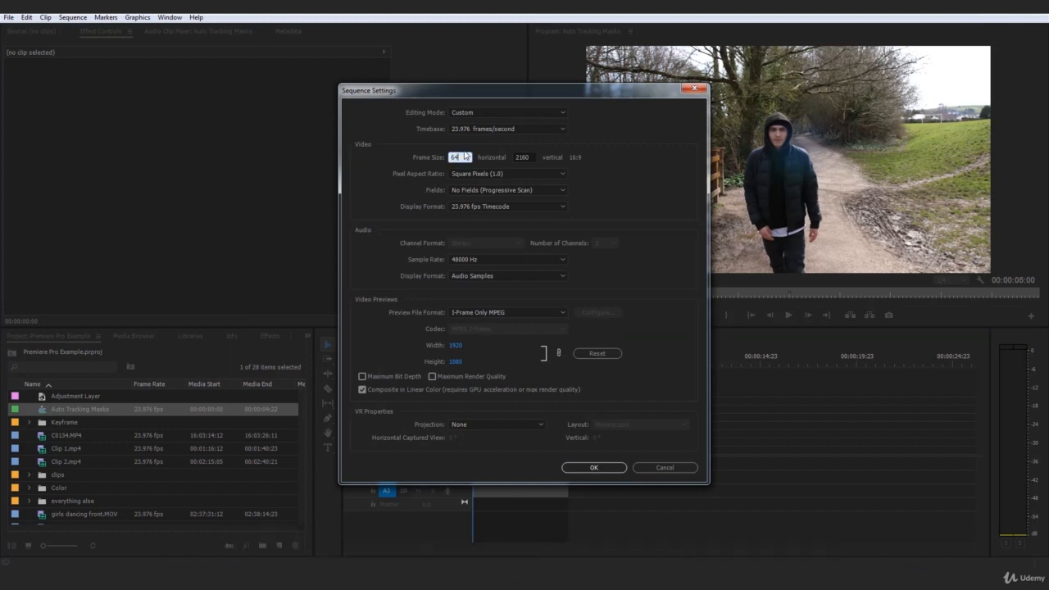
{"action": "key", "text": "Tab"}
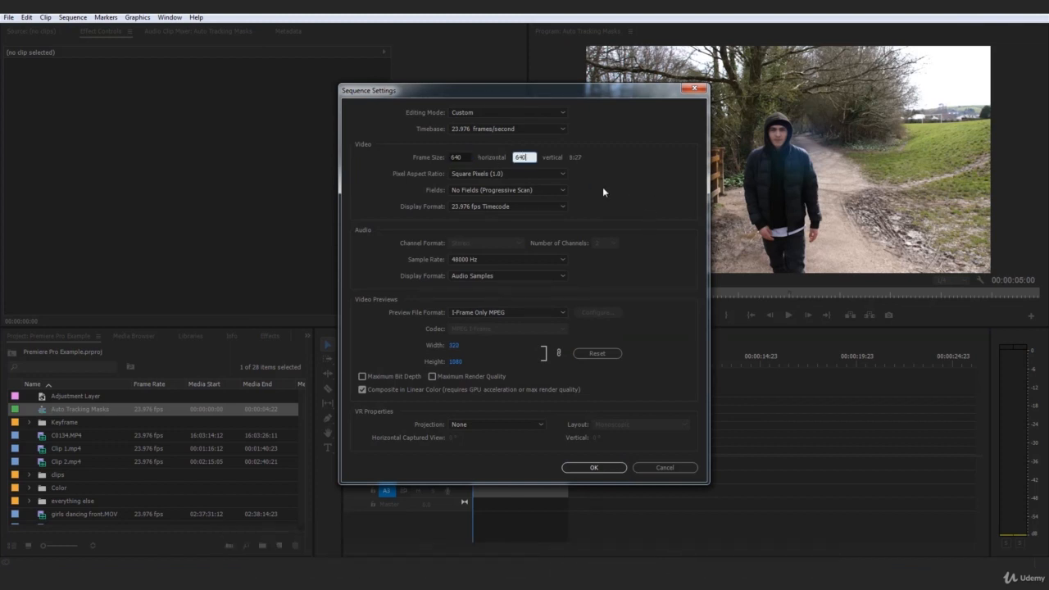
{"action": "left_click", "coordinate": [606, 467]}
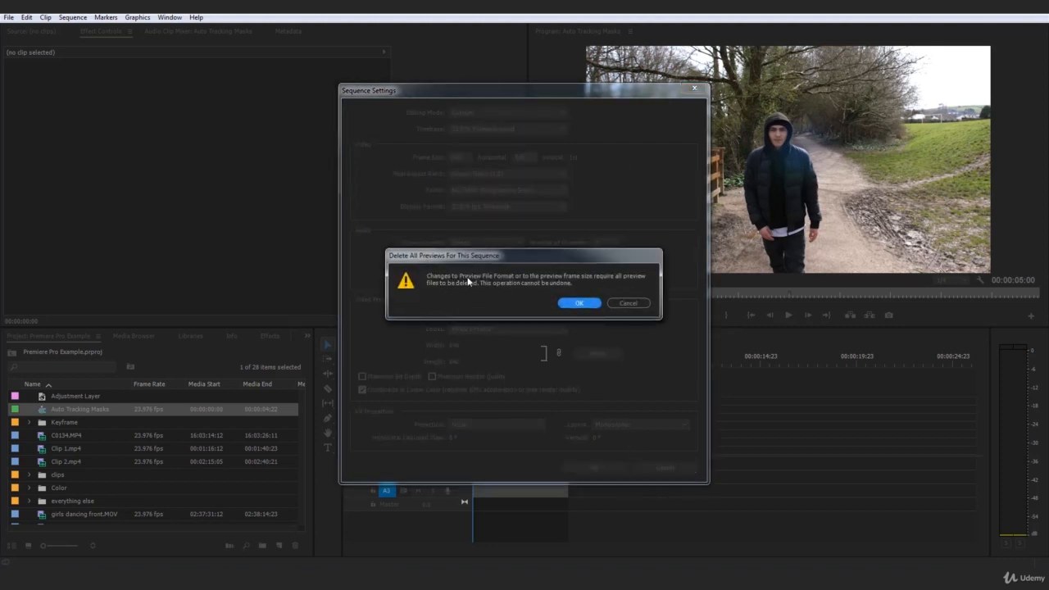
{"action": "left_click", "coordinate": [578, 304]}
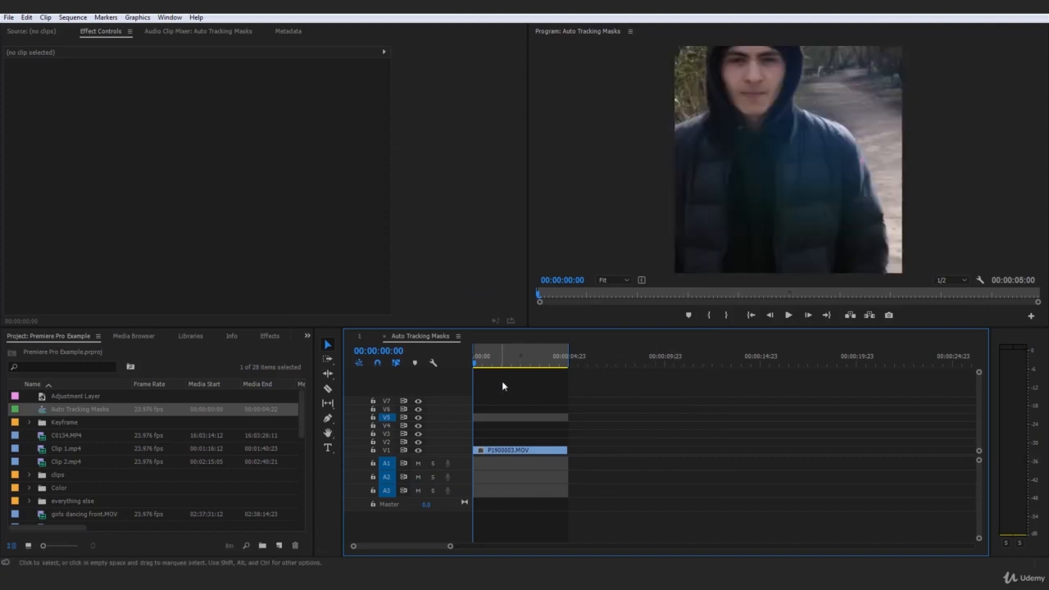
Step: Set the P1900003.MOV clip's scale to 50
{"action": "left_click", "coordinate": [527, 451]}
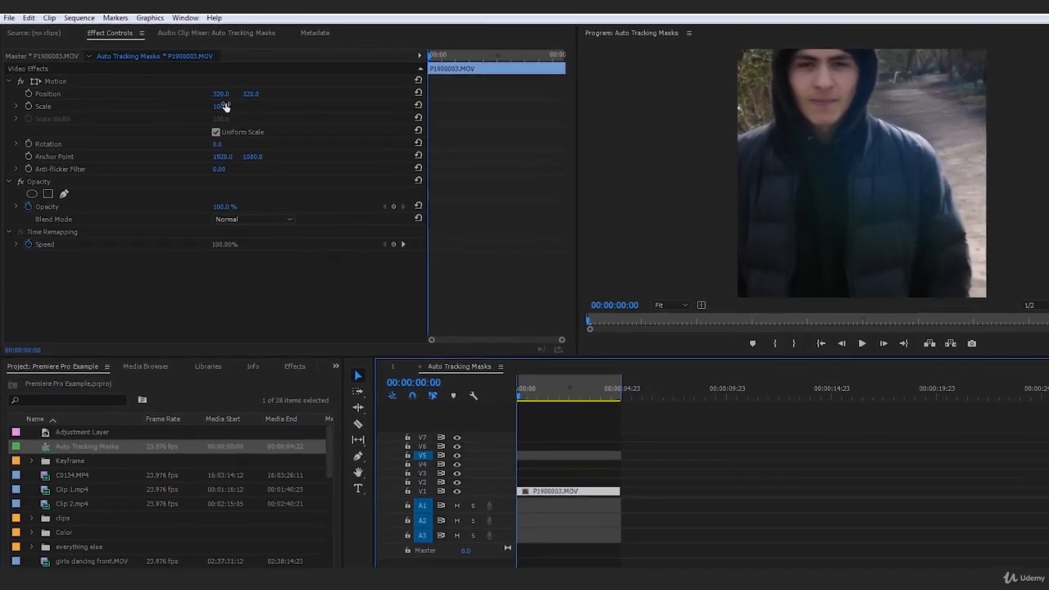
{"action": "left_click_drag", "start_coordinate": [235, 112], "coordinate": [201, 112]}
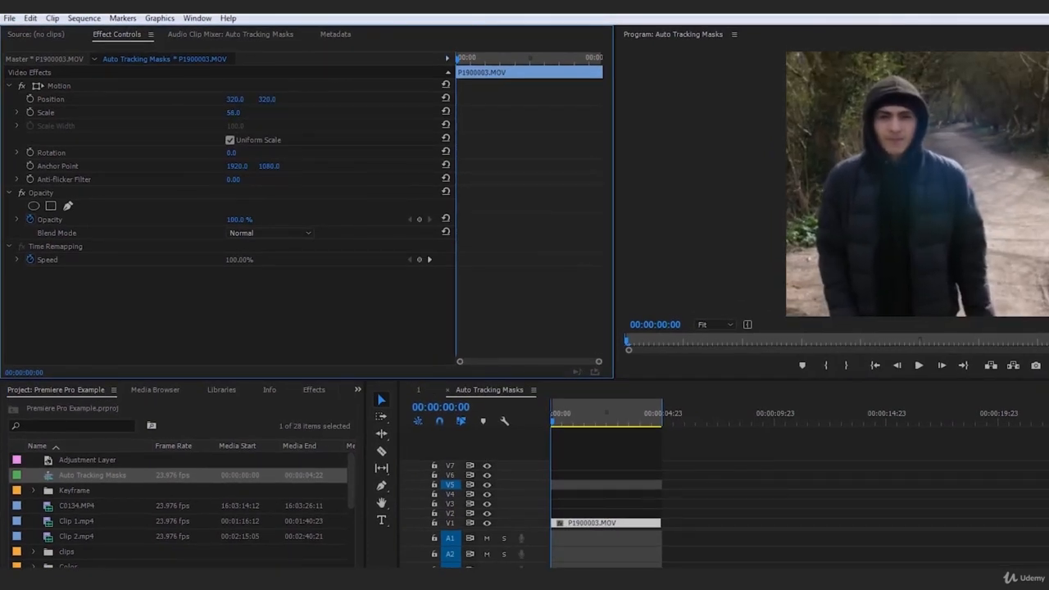
{"action": "left_click", "coordinate": [252, 109]}
{"action": "type", "text": "50"}
{"action": "key", "text": "Return"}
{"action": "left_click", "coordinate": [892, 510]}
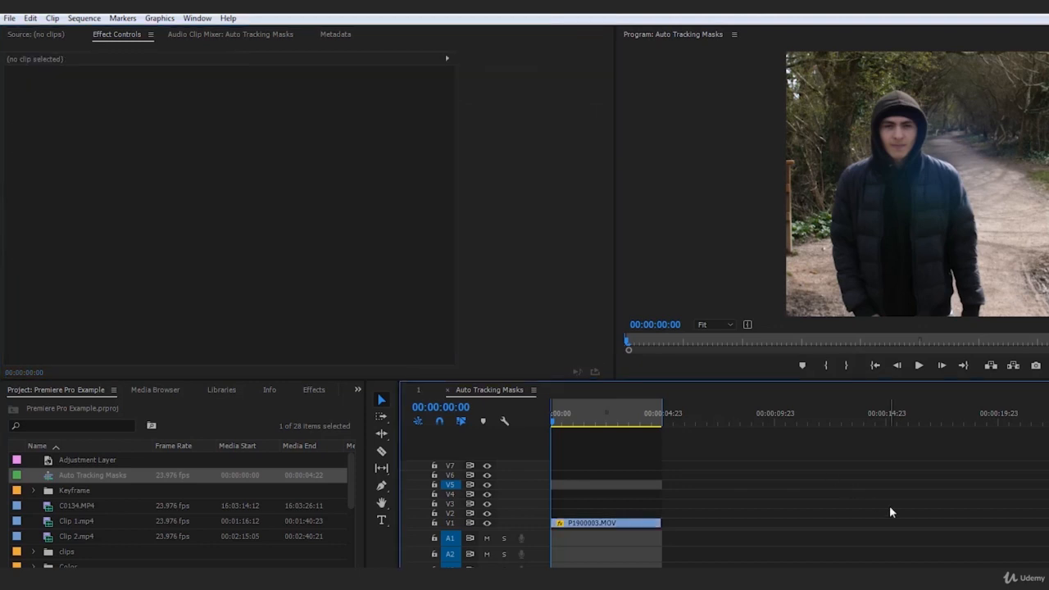
Step: Play back the sequence and render it from In to Out
{"action": "left_click", "coordinate": [632, 522]}
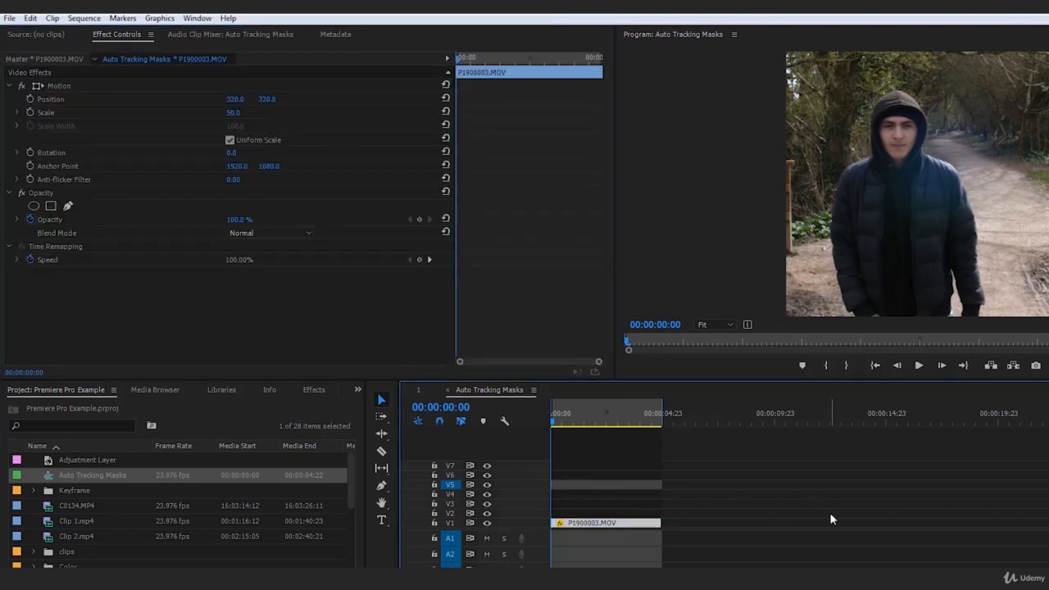
{"action": "key", "text": "space"}
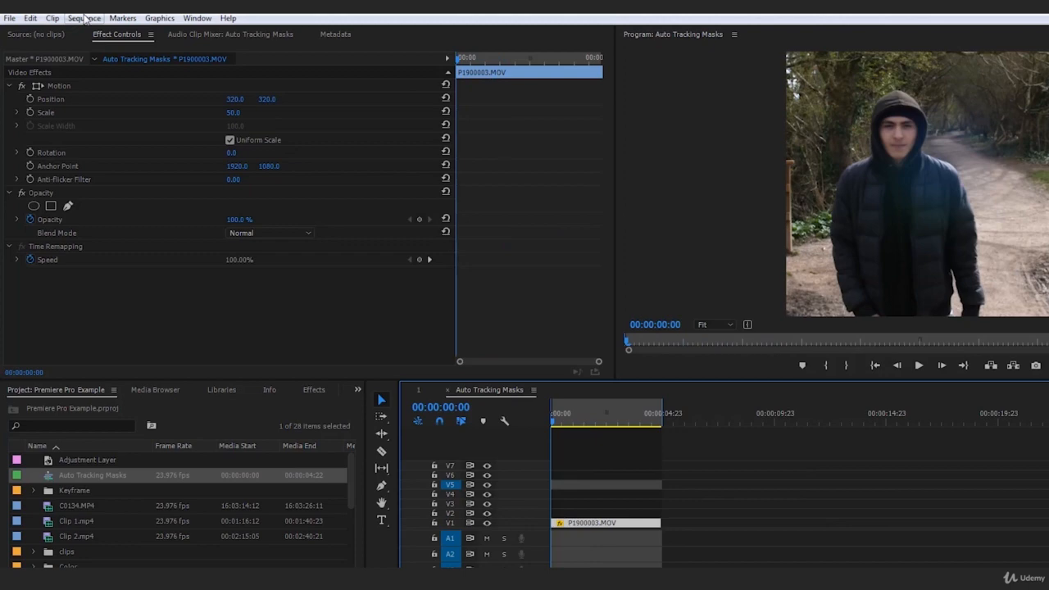
{"action": "left_click", "coordinate": [85, 18]}
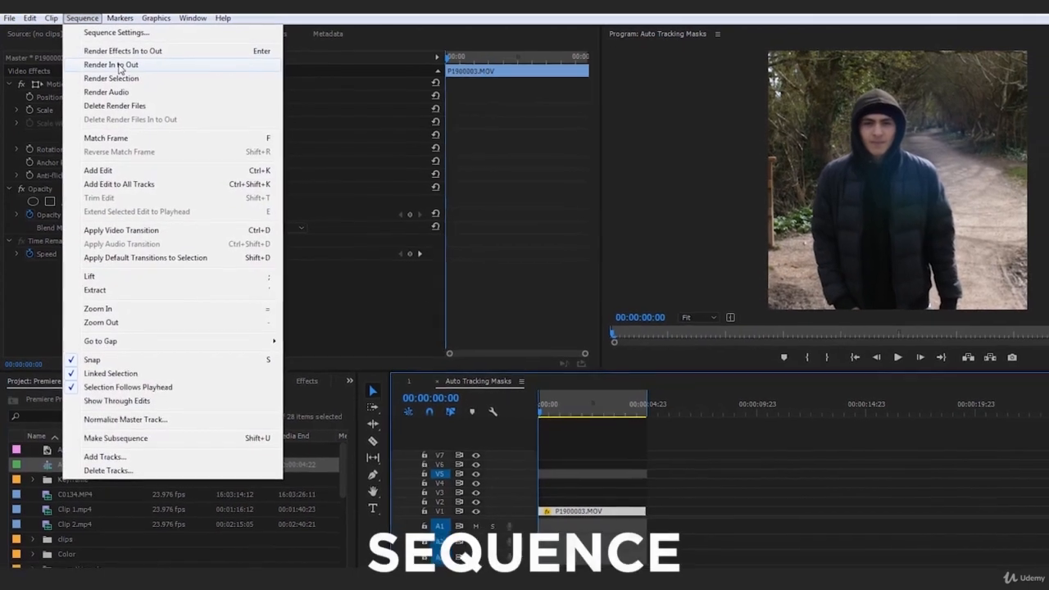
{"action": "left_click", "coordinate": [167, 66]}
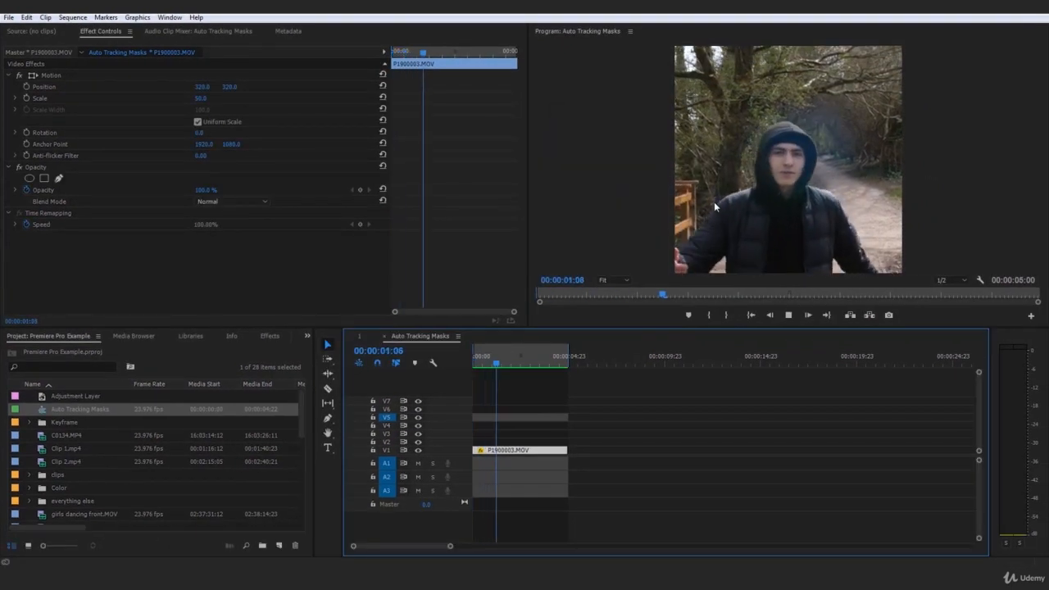
{"action": "key", "text": "space"}
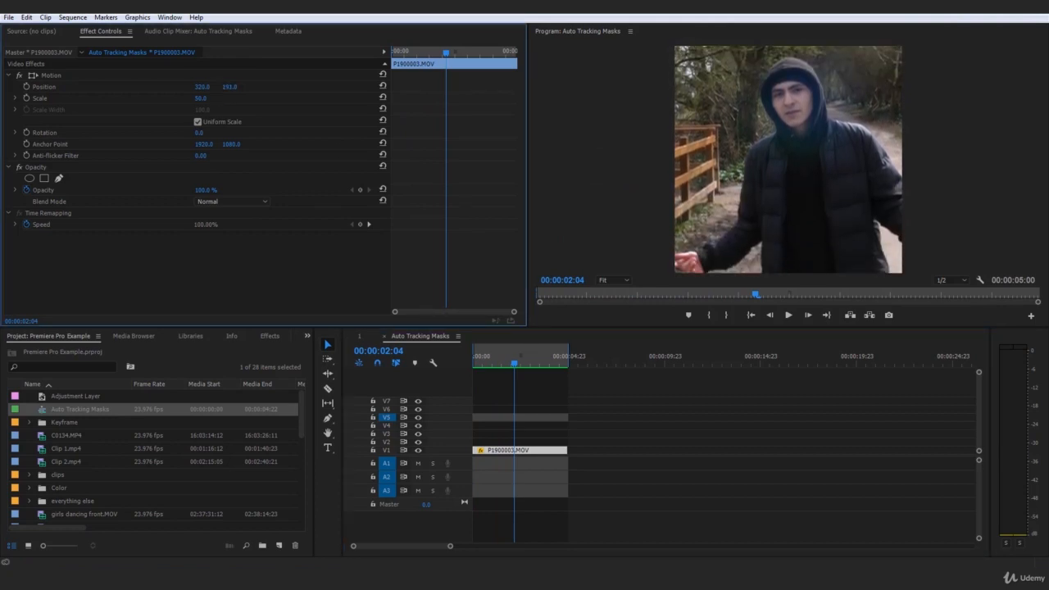
Step: Render the sequence again and replay it from the beginning
{"action": "left_click", "coordinate": [72, 17]}
{"action": "left_click", "coordinate": [114, 71]}
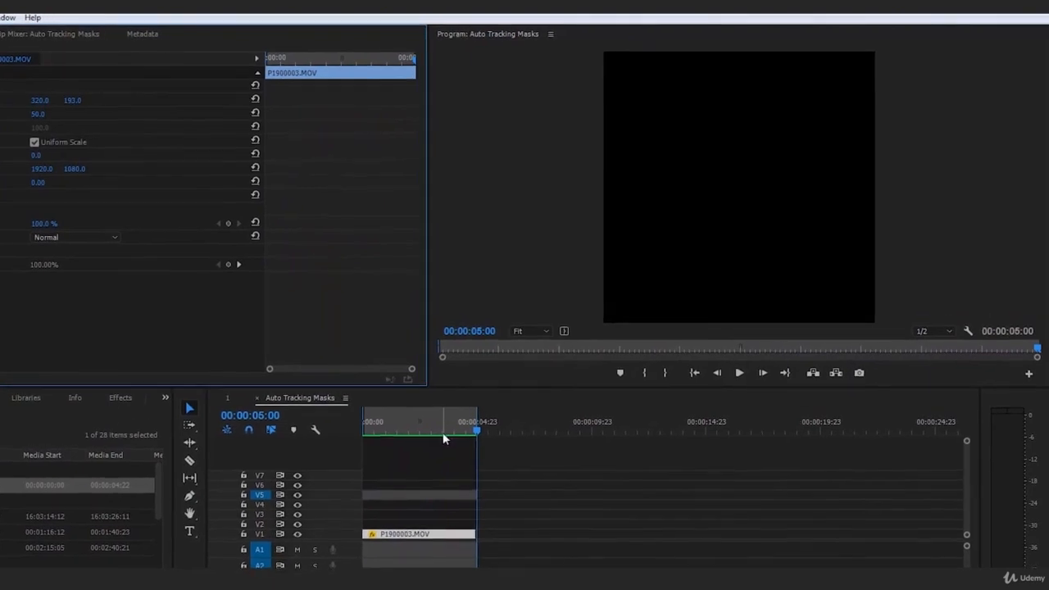
{"action": "key", "text": "space"}
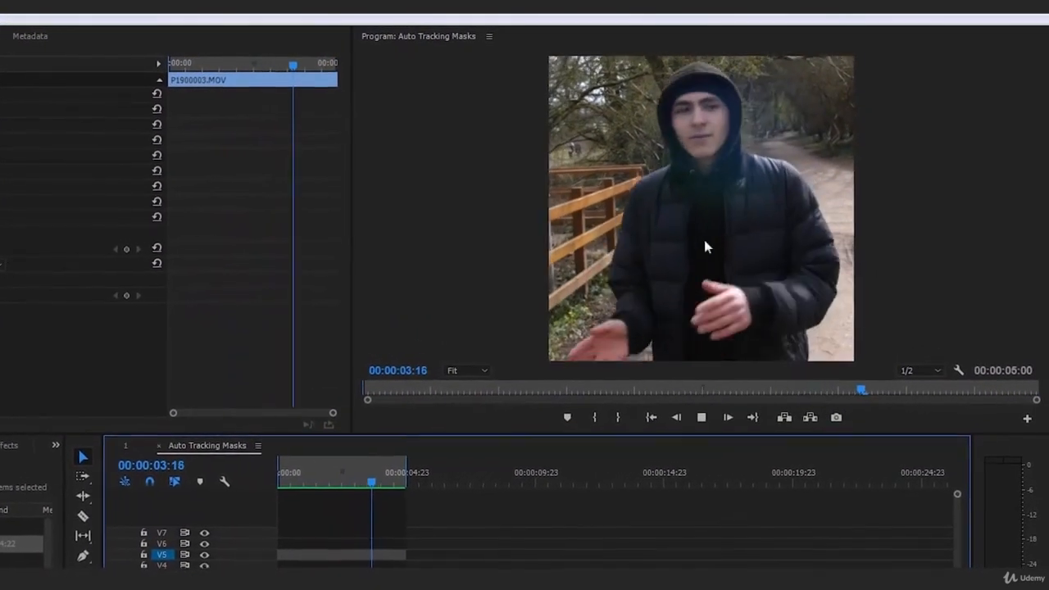
{"action": "left_click_drag", "start_coordinate": [352, 483], "coordinate": [277, 483]}
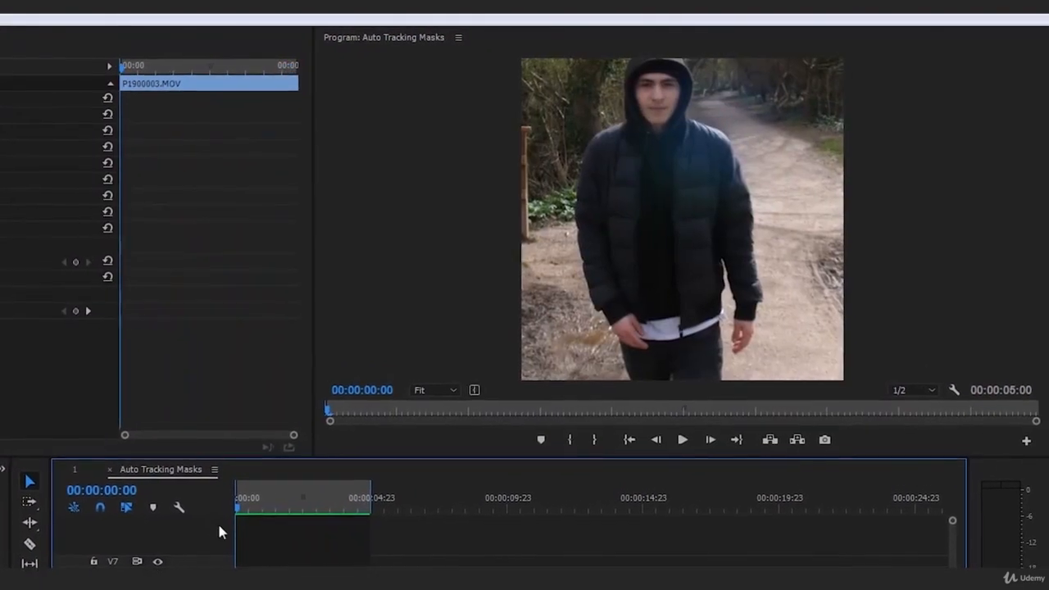
{"action": "key", "text": "space"}
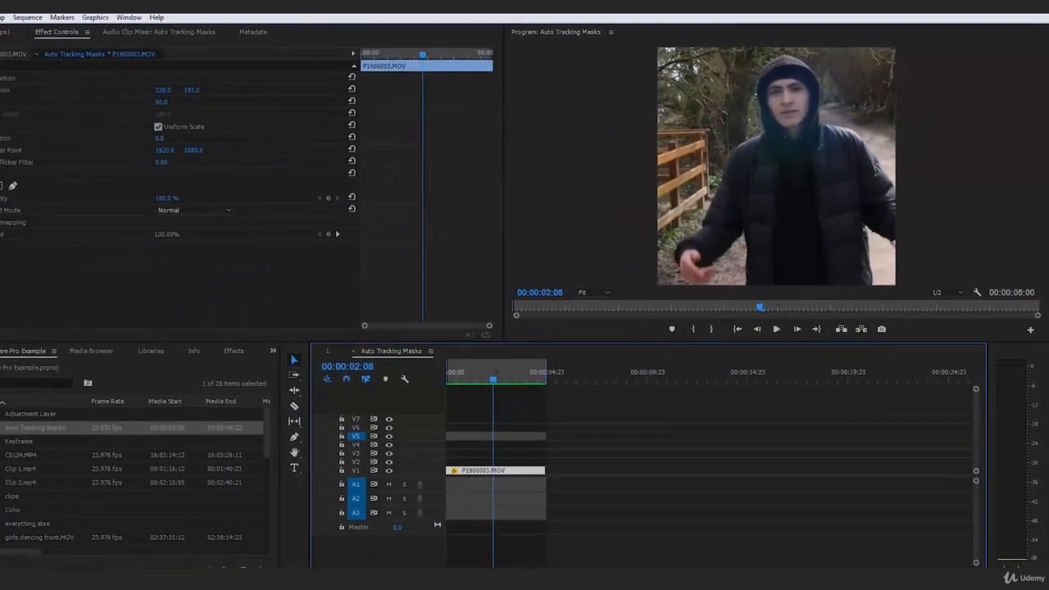
Step: Open Export Media and choose the Twitter 640x640 preset
{"action": "left_click", "coordinate": [8, 17]}
{"action": "mouse_move", "coordinate": [159, 327]}
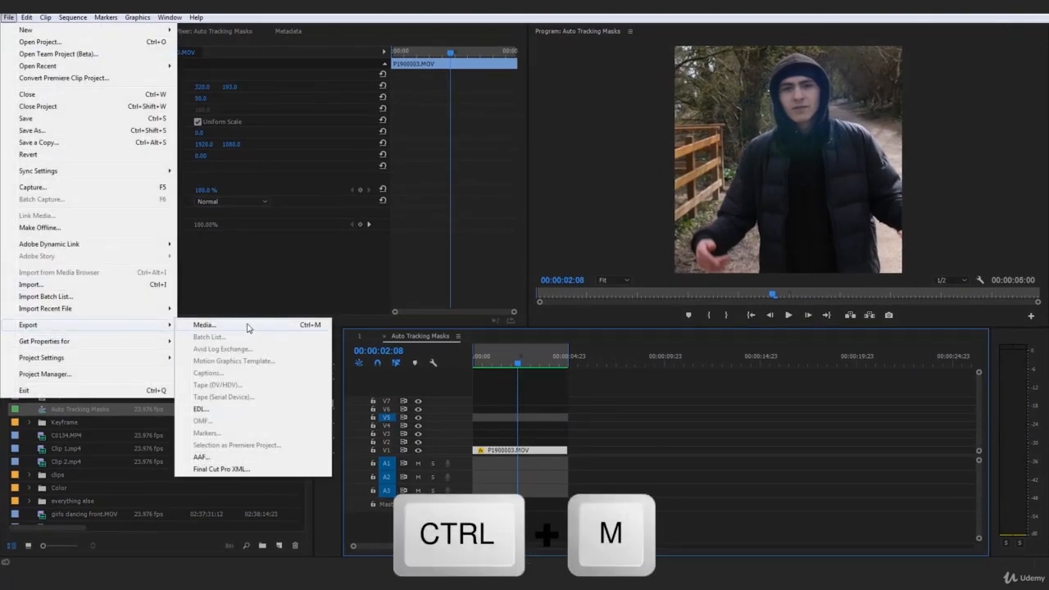
{"action": "left_click", "coordinate": [248, 328]}
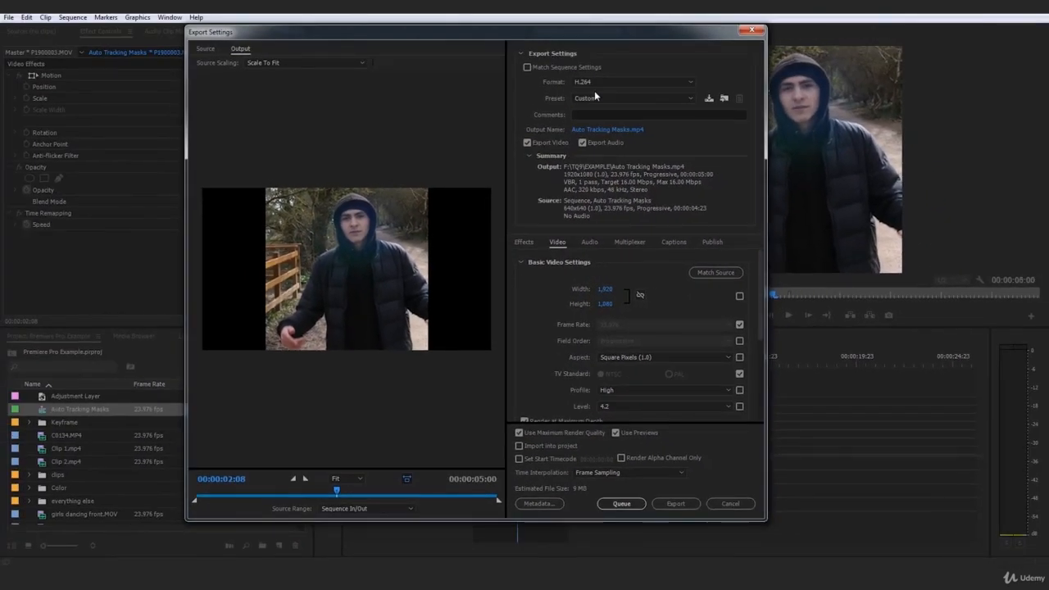
{"action": "left_click", "coordinate": [627, 98]}
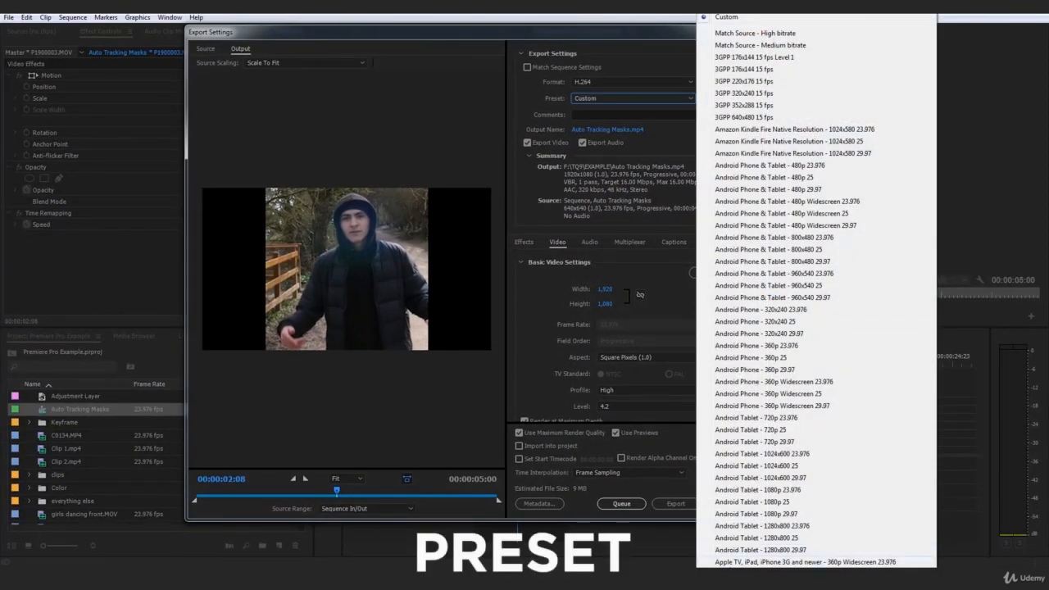
{"action": "scroll", "coordinate": [820, 287], "scroll_direction": "down", "scroll_amount": 13}
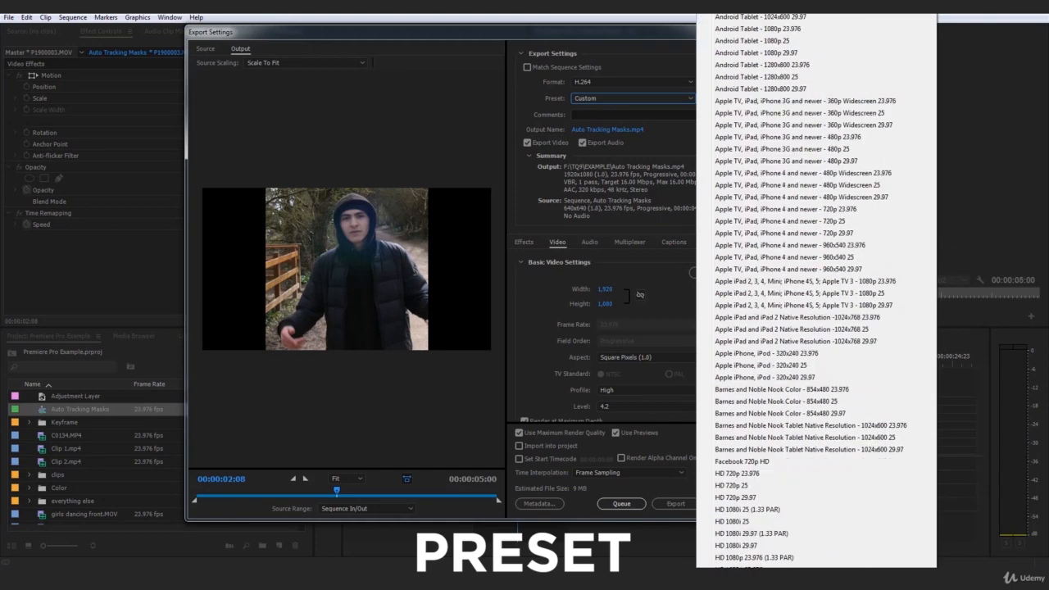
{"action": "scroll", "coordinate": [817, 287], "scroll_direction": "down", "scroll_amount": 11}
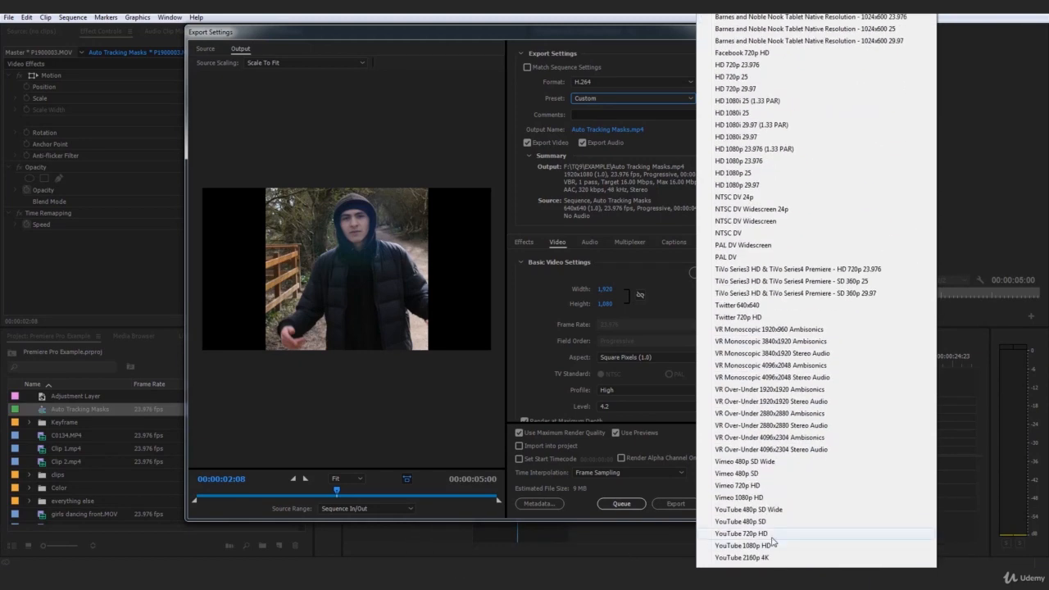
{"action": "left_click", "coordinate": [749, 305]}
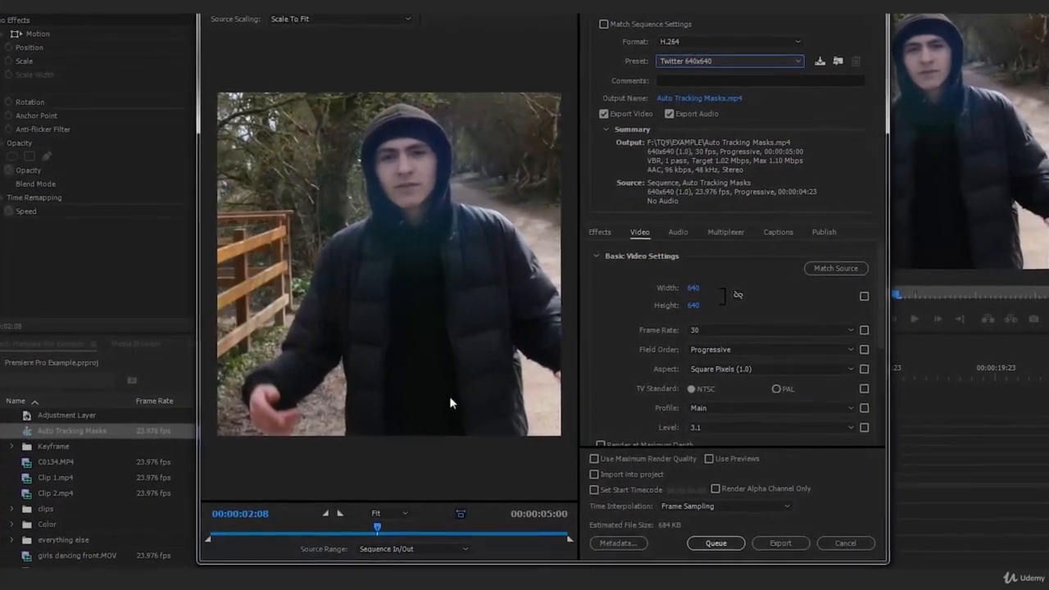
Step: Enable Use Previews, Use Maximum Render Quality and Render at Maximum Depth
{"action": "left_click_drag", "start_coordinate": [392, 545], "coordinate": [213, 545]}
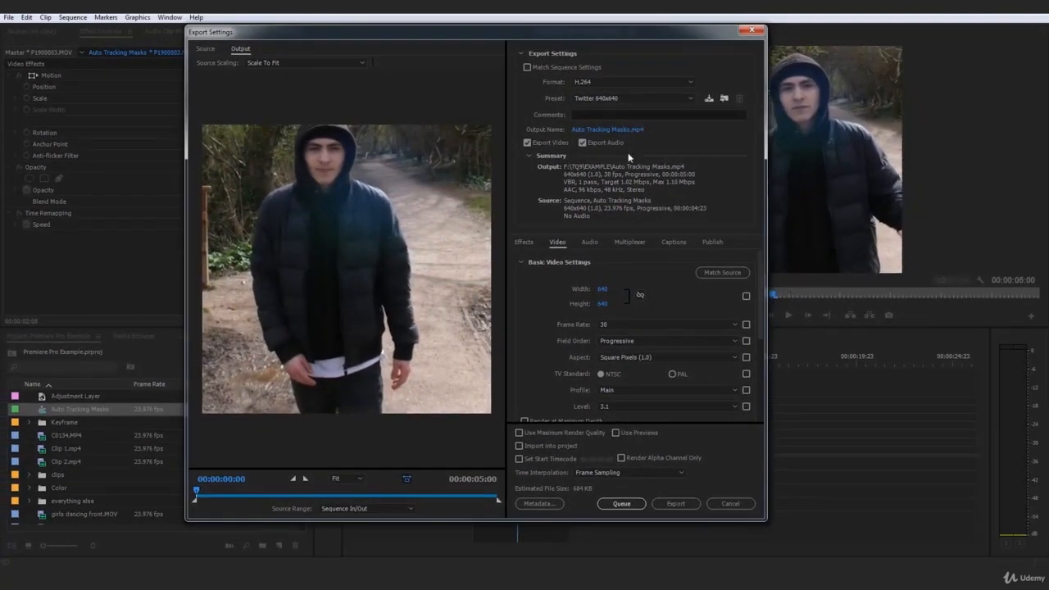
{"action": "left_click", "coordinate": [627, 434]}
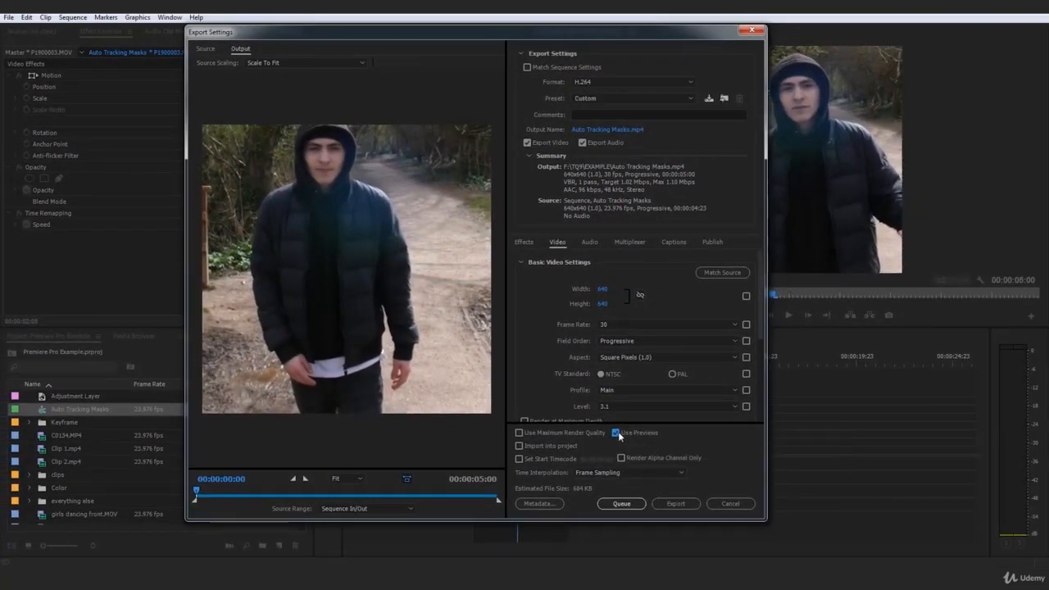
{"action": "left_click", "coordinate": [550, 434]}
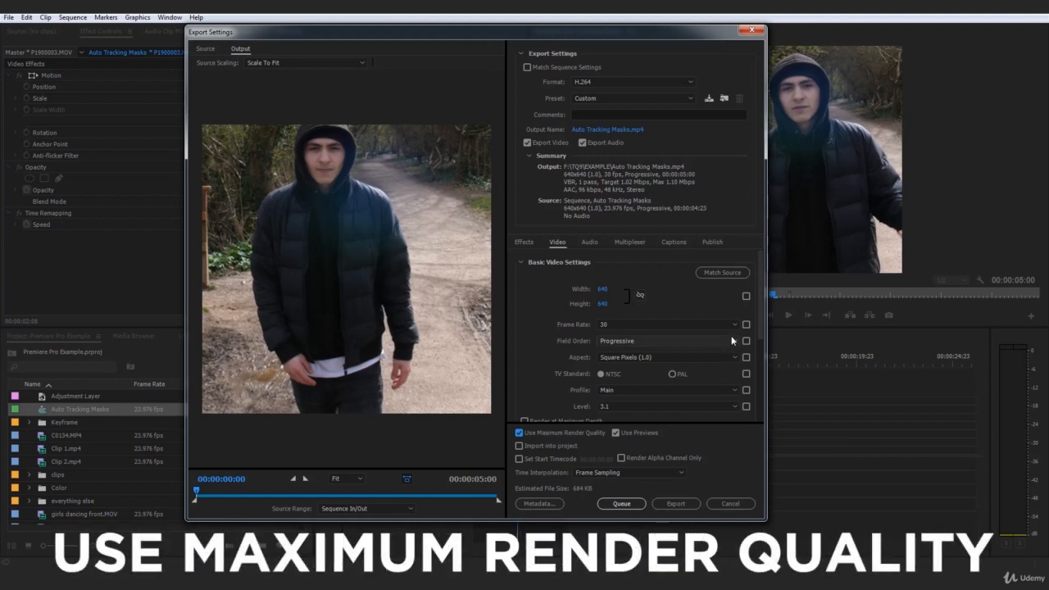
{"action": "scroll", "coordinate": [759, 302], "scroll_direction": "down", "scroll_amount": 3}
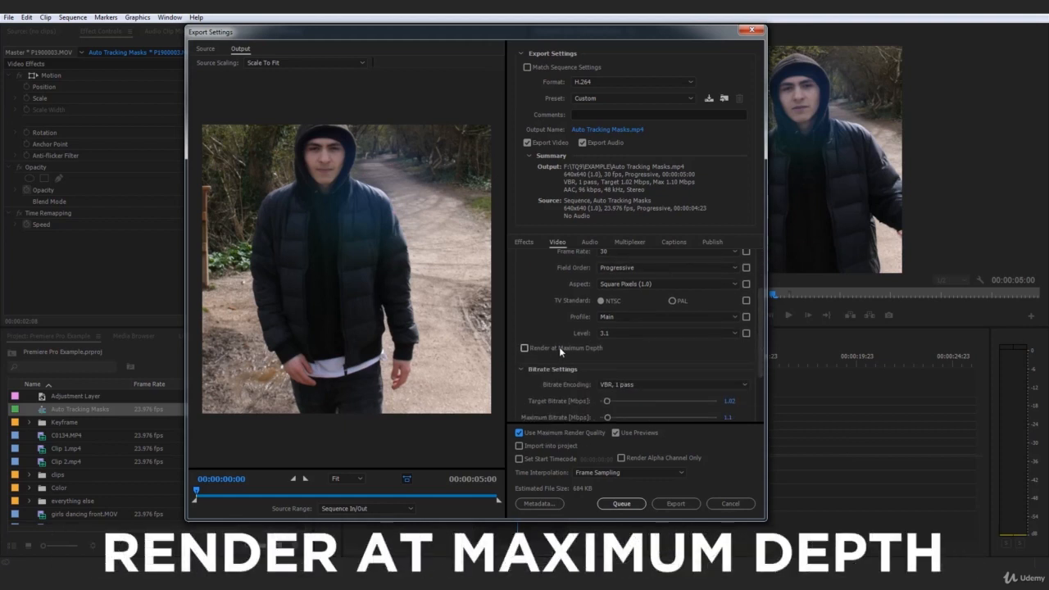
{"action": "left_click", "coordinate": [559, 348]}
Step: Name the output file Insta Exercise Export and export the video
{"action": "left_click", "coordinate": [611, 130]}
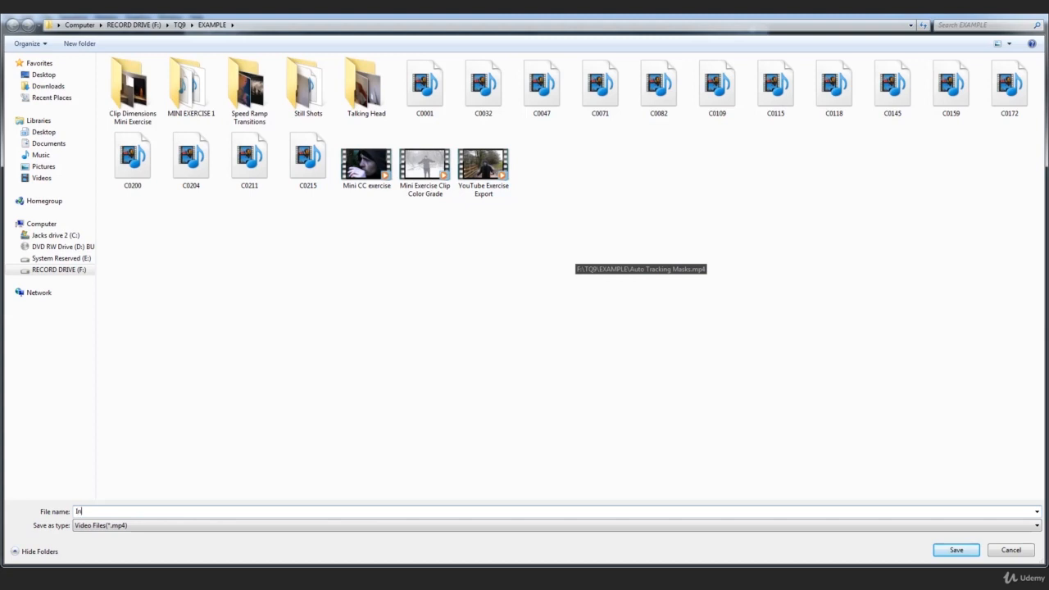
{"action": "type", "text": "Insta Exerc"}
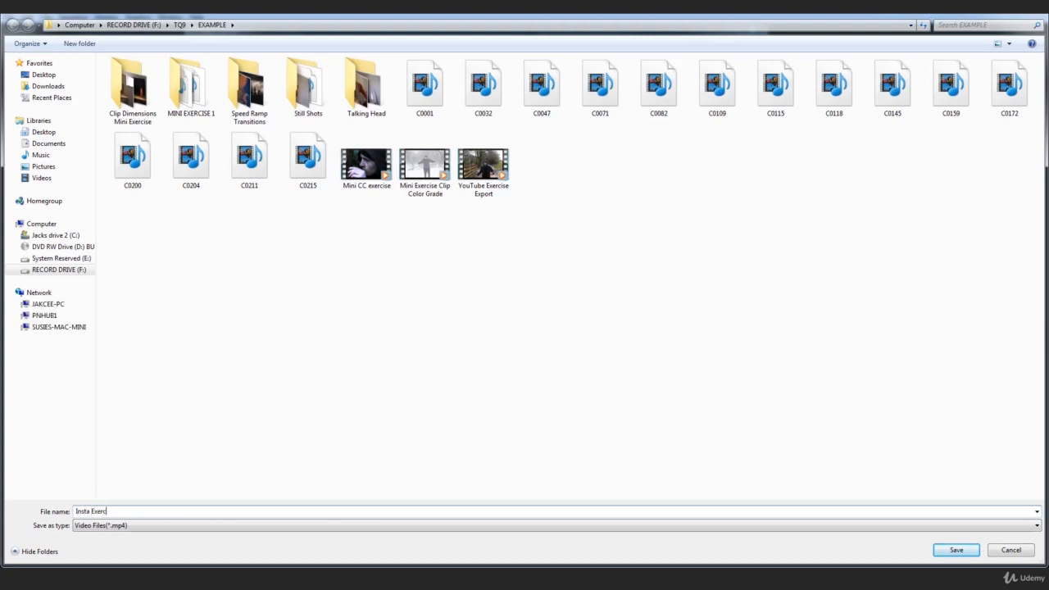
{"action": "type", "text": "ise Export"}
{"action": "key", "text": "Return"}
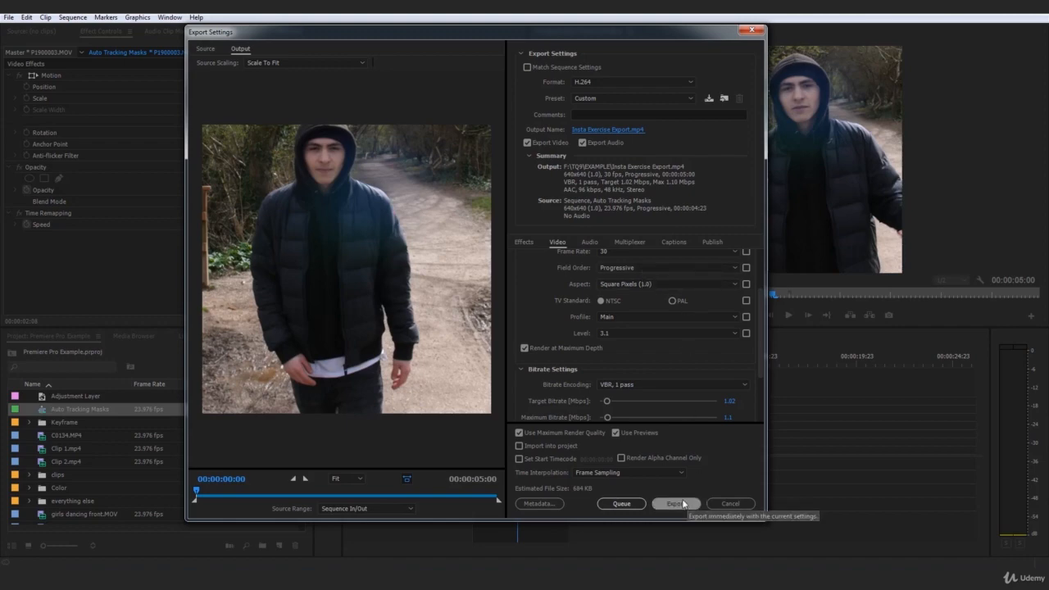
{"action": "left_click", "coordinate": [693, 503]}
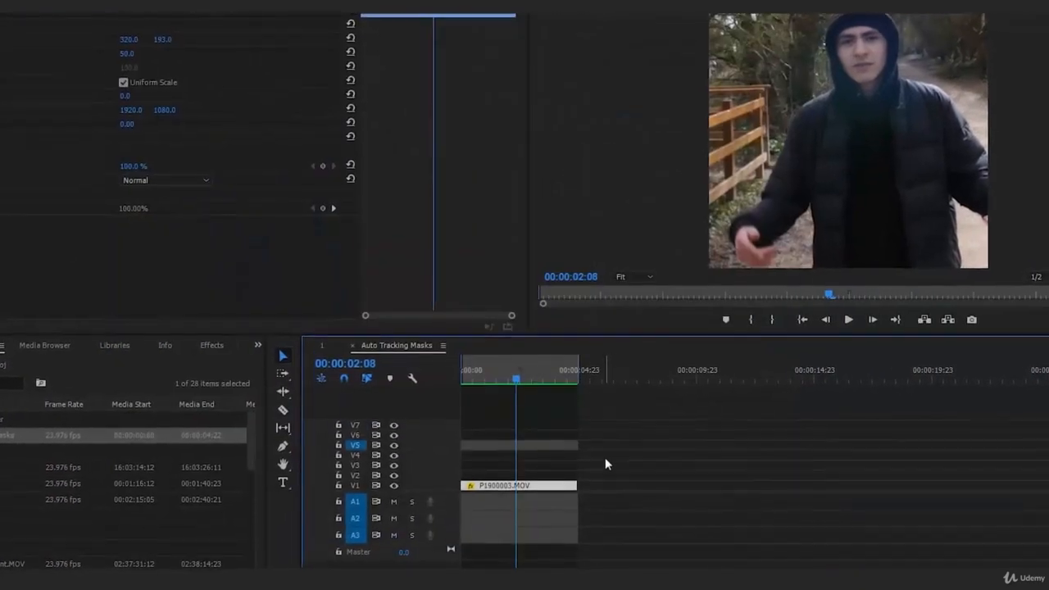
Step: Open the Sequence Settings to review the sequence frame size
{"action": "left_click", "coordinate": [474, 380]}
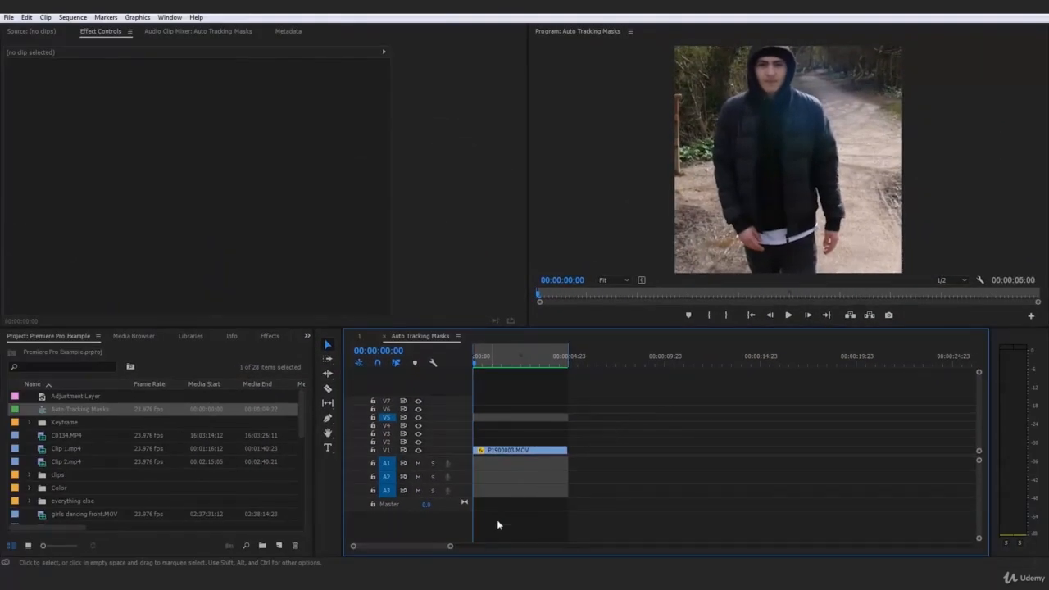
{"action": "left_click_drag", "start_coordinate": [450, 545], "coordinate": [500, 545]}
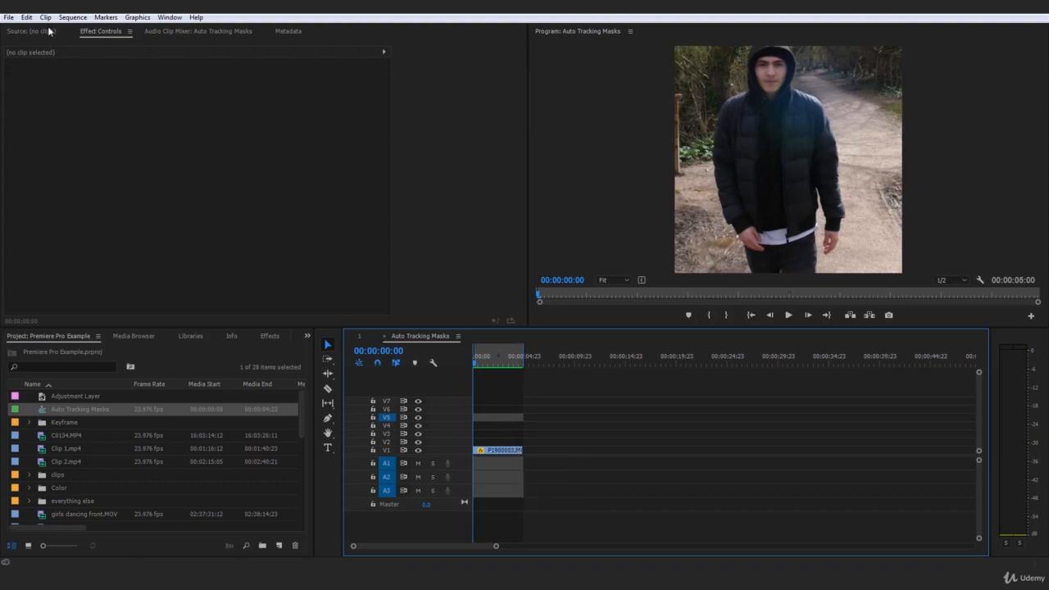
{"action": "left_click", "coordinate": [72, 17]}
{"action": "left_click", "coordinate": [90, 23]}
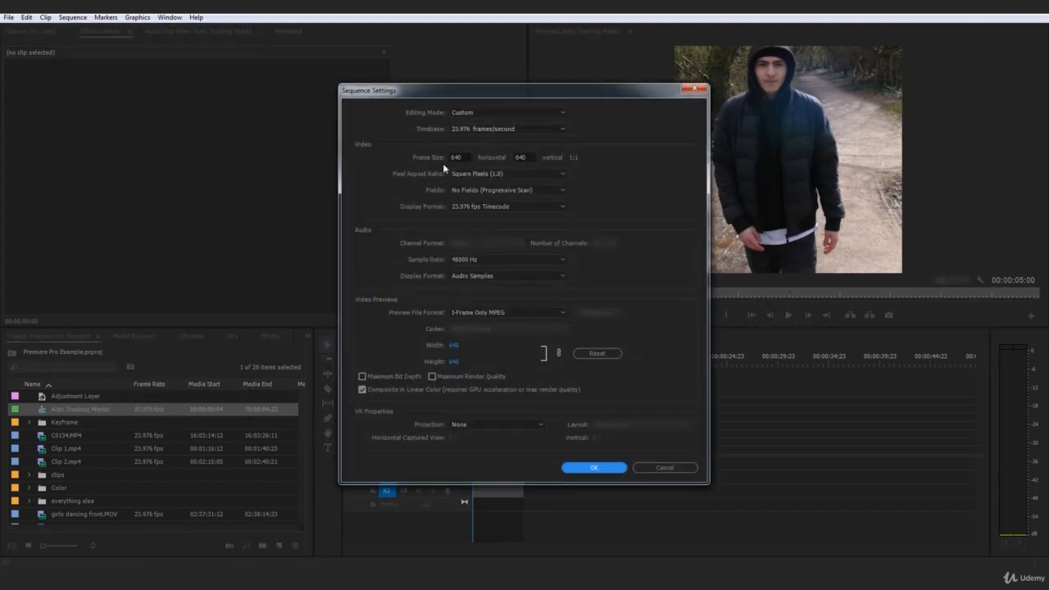